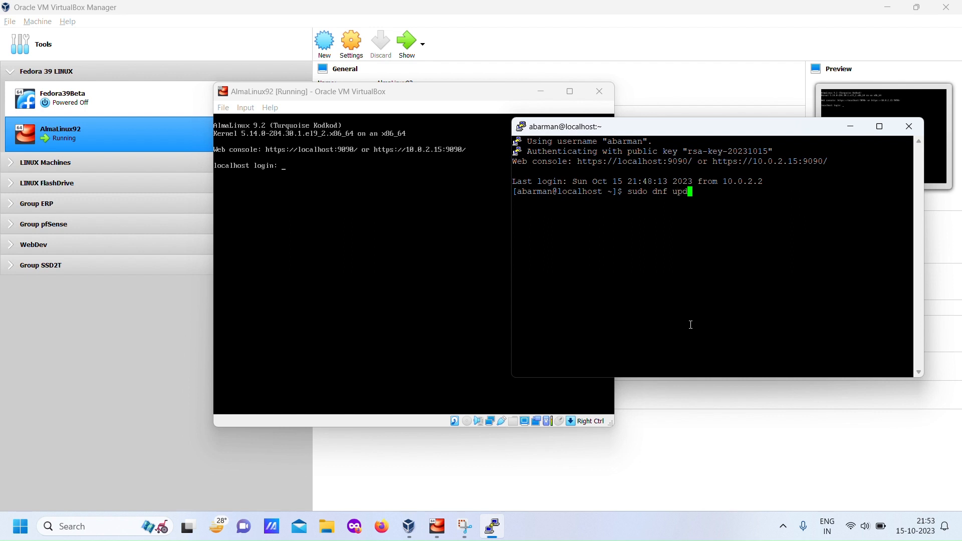
- Update all system packages with dnf using the -y option, and clear the terminal
text(e -y)
key(Return)
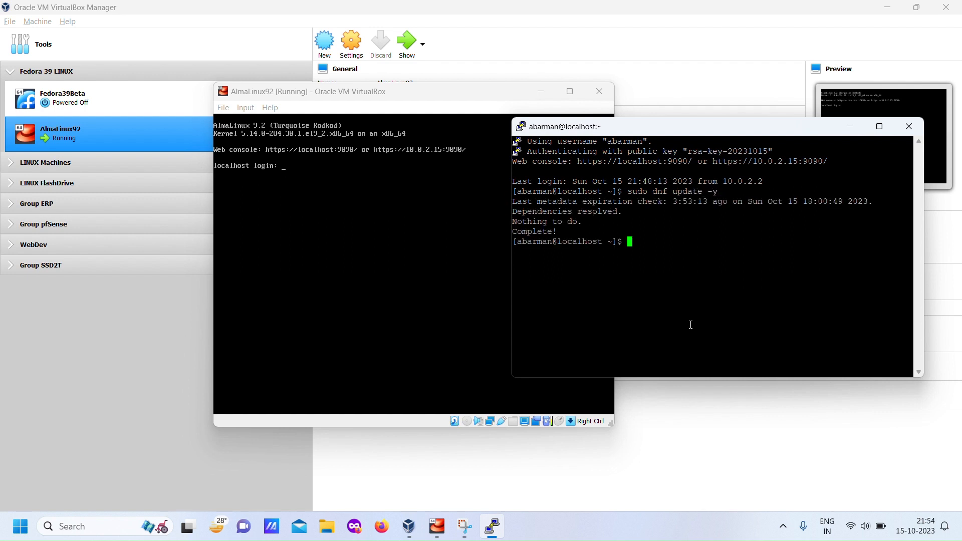
text(clear)
key(Return)
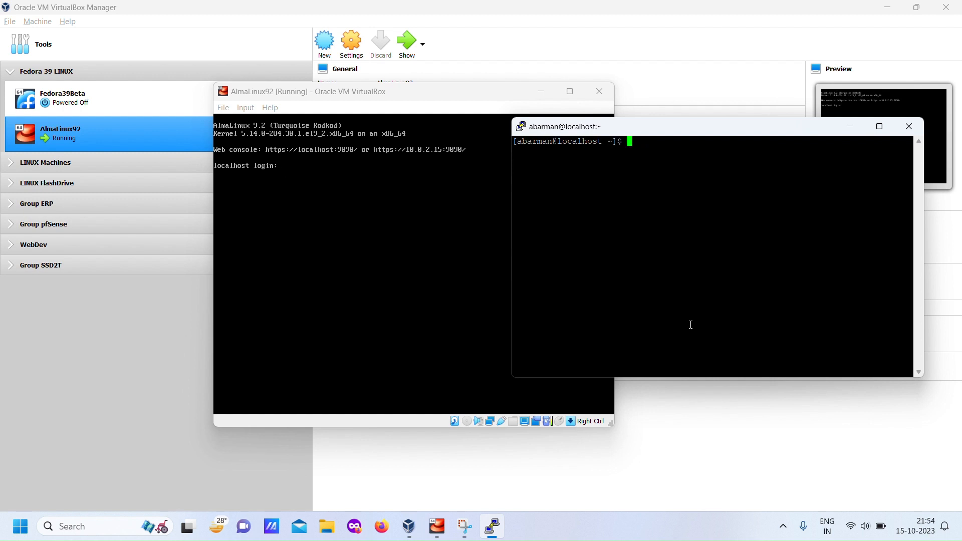
- Try to install the epel-release package with dnf, answering y to the confirmation
key(Up)
key(Down)
text(sudo dnf install epel-)
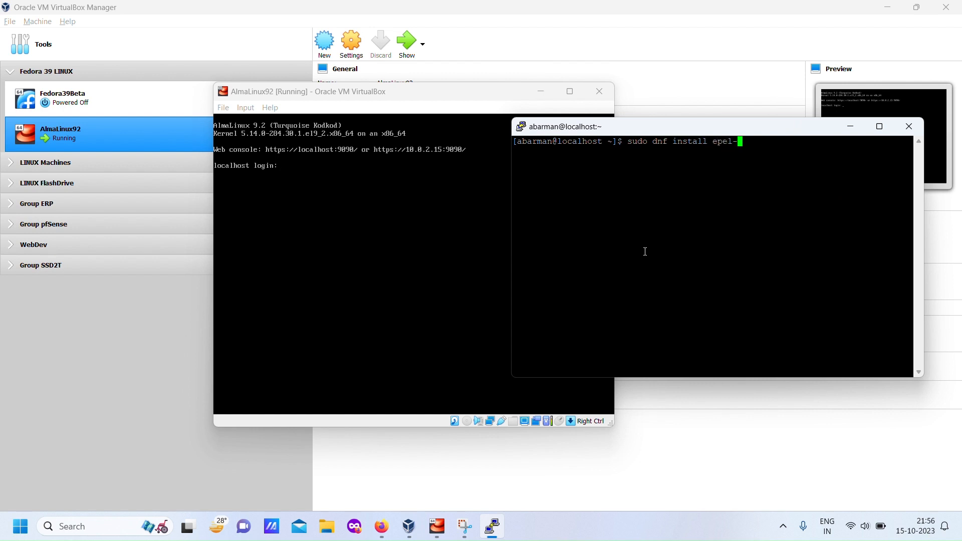
text(release)
key(Return)
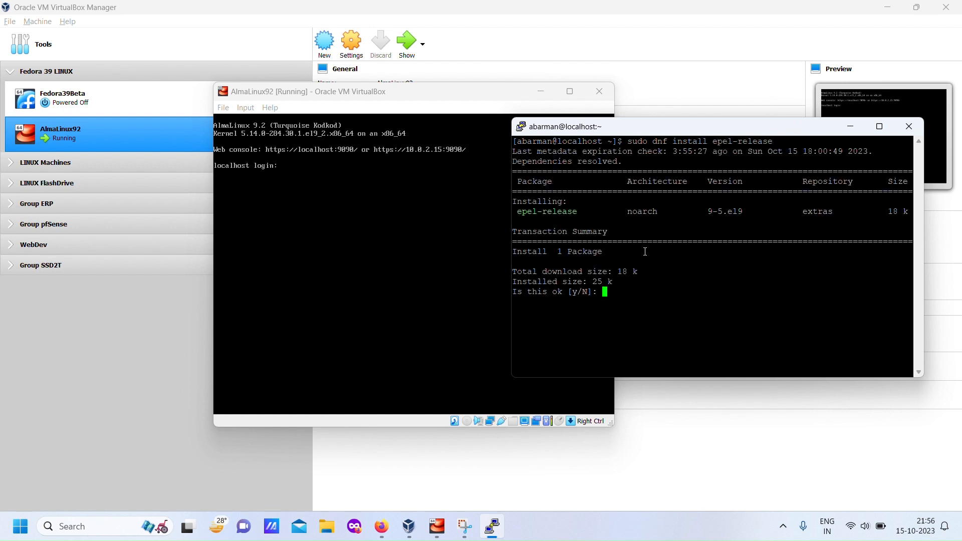
text(y)
key(Return)
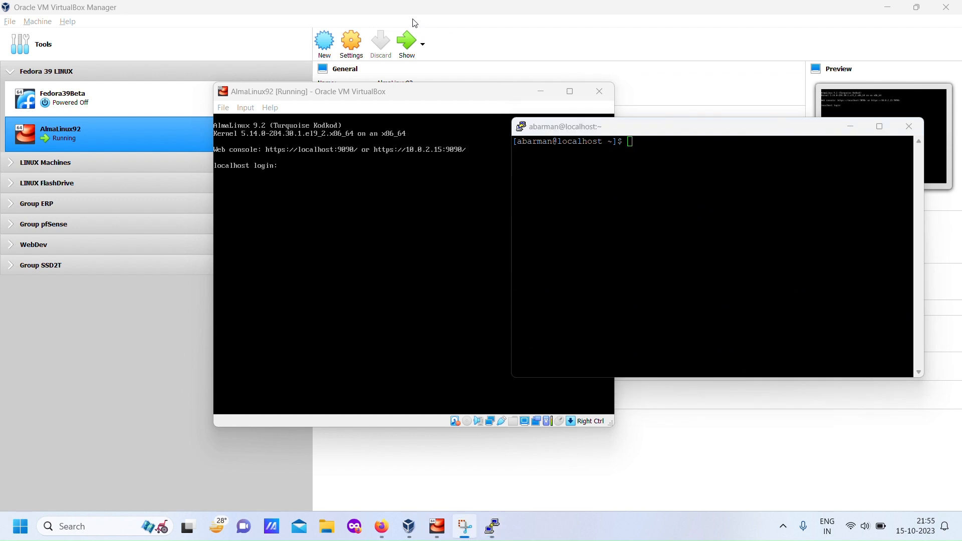
- Install the epel-release package with sudo dnf install and approve the transaction
click(646, 251)
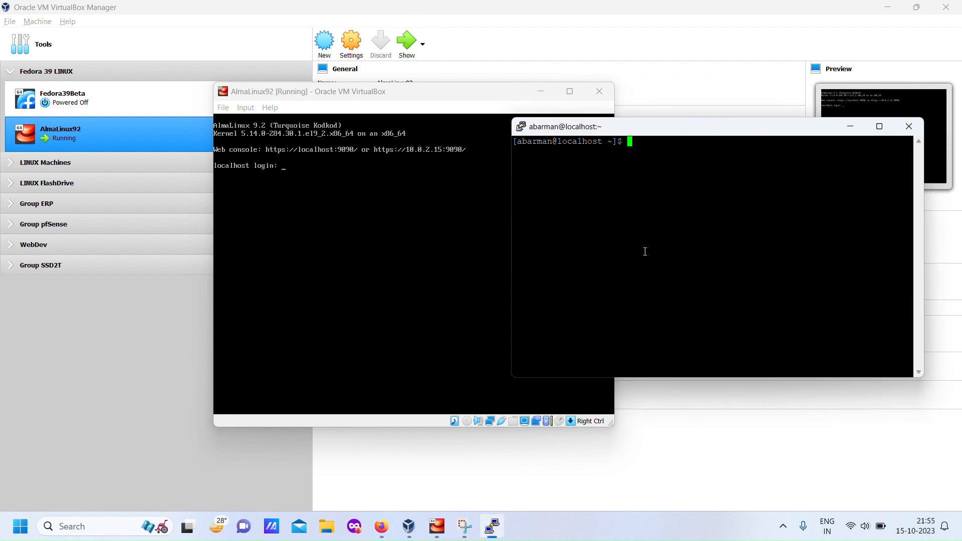
text(sudo dnf install epel-release)
key(Return)
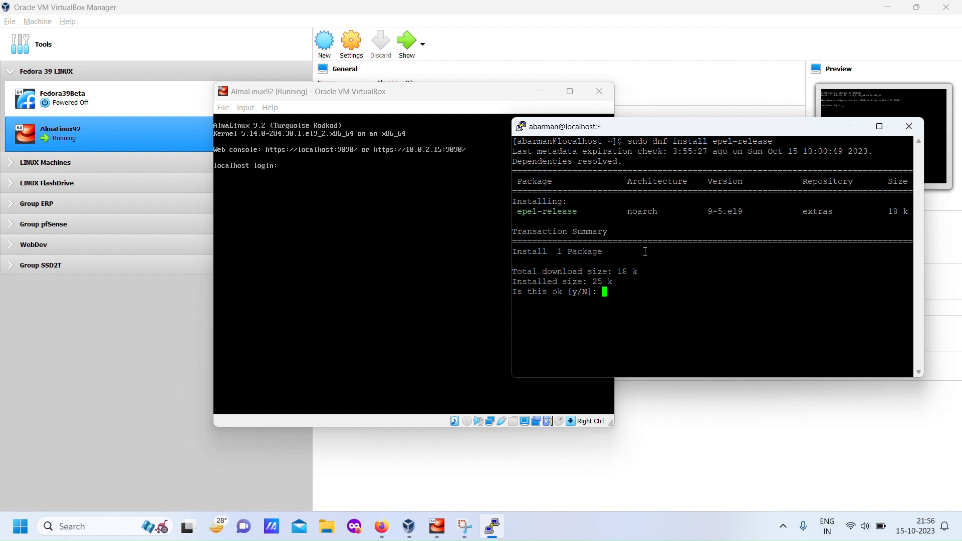
text(y)
key(Return)
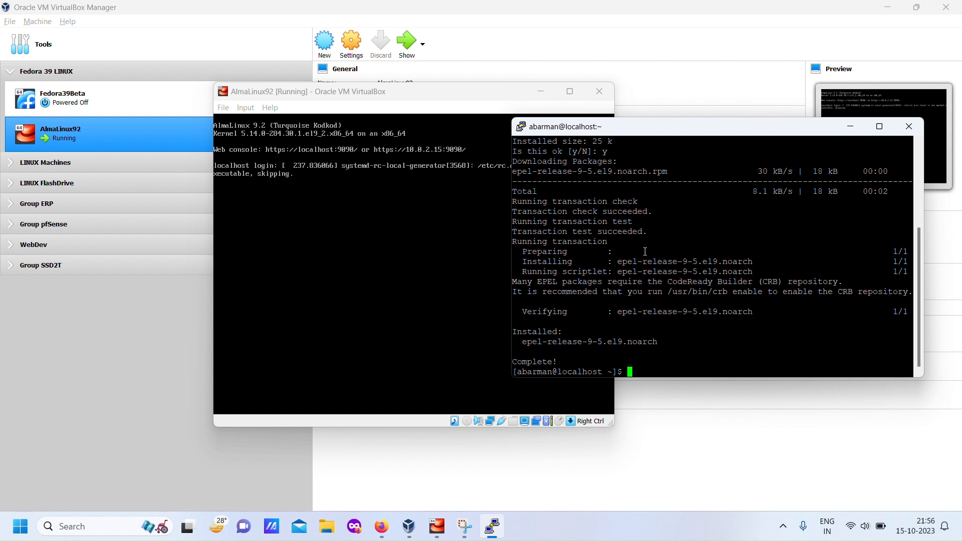
- Install the fail2ban package with dnf using the -y option
text(sudo dnf install fail2ban)
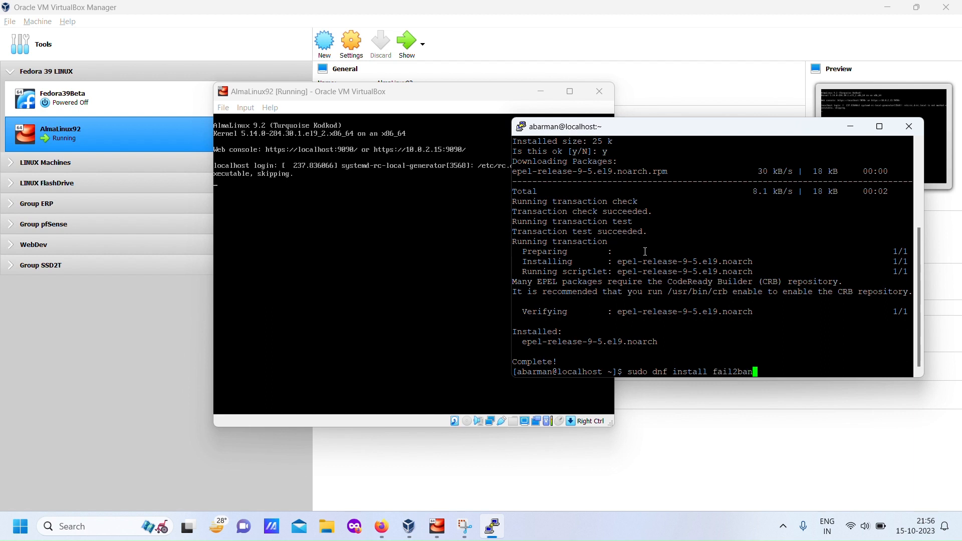
text( -y)
key(Return)
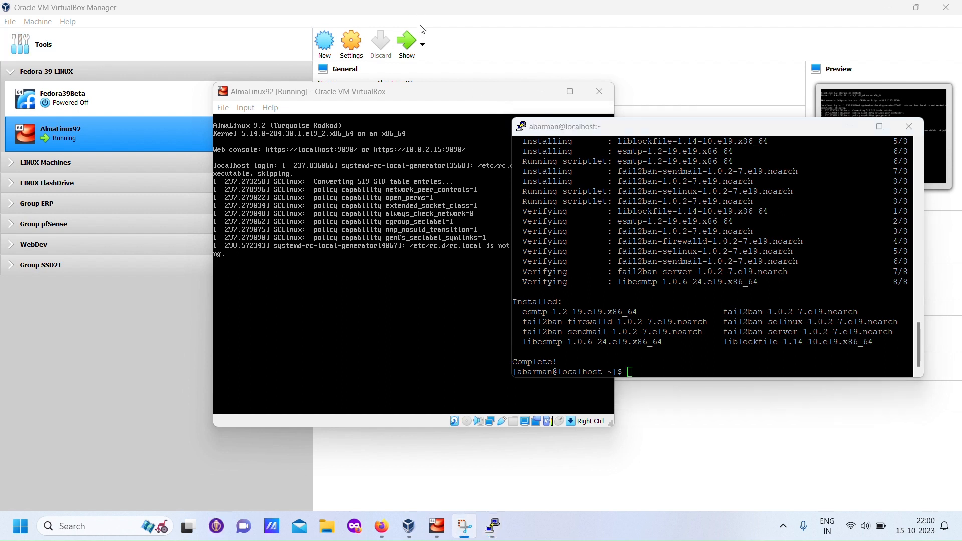
- Install the goaccess package with dnf, skipping the confirmation prompt
click(673, 361)
text(sudo dnf upda)
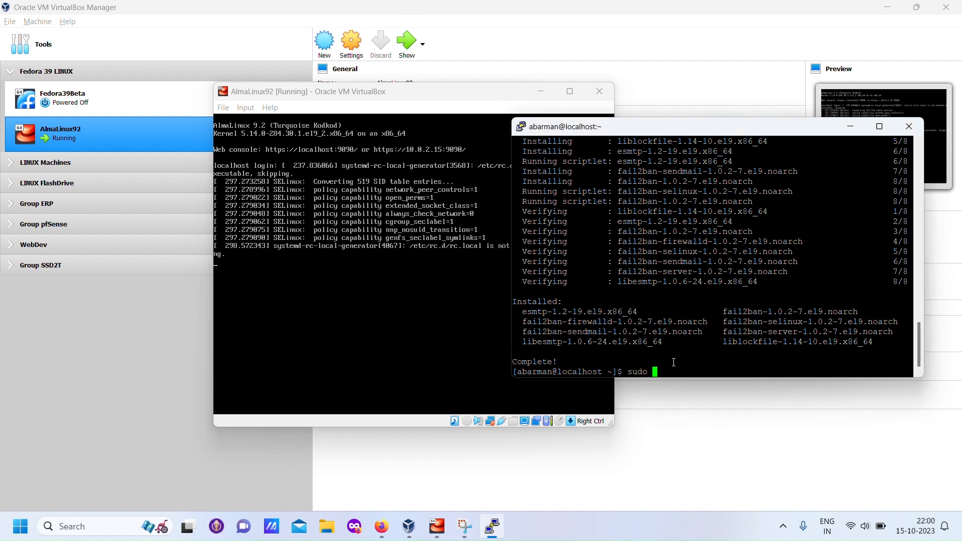
key(BackSpace)
key(BackSpace)
key(BackSpace)
key(BackSpace)
text(install goaccess -)
key(Return)
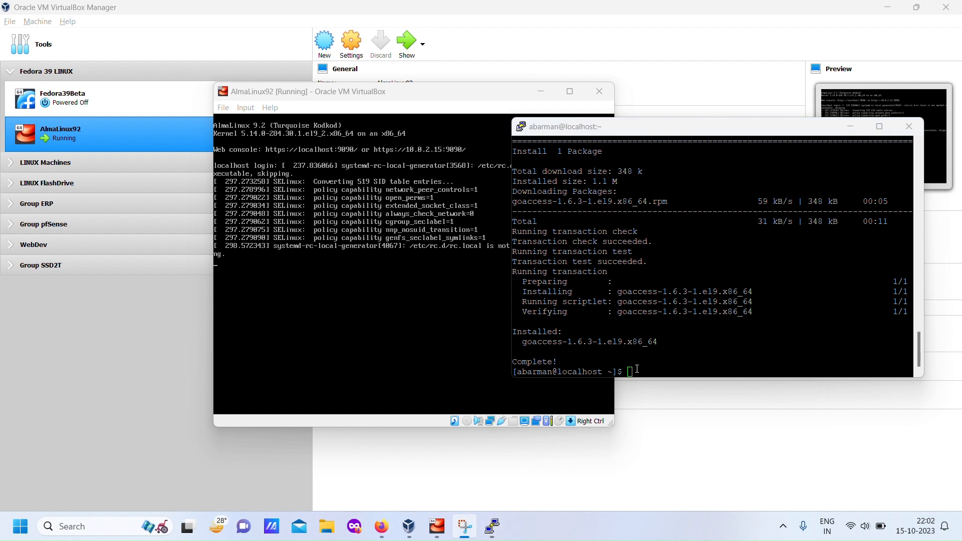
- List all settings of the active firewall zone with sudo firewall-cmd --list-all
click(643, 371)
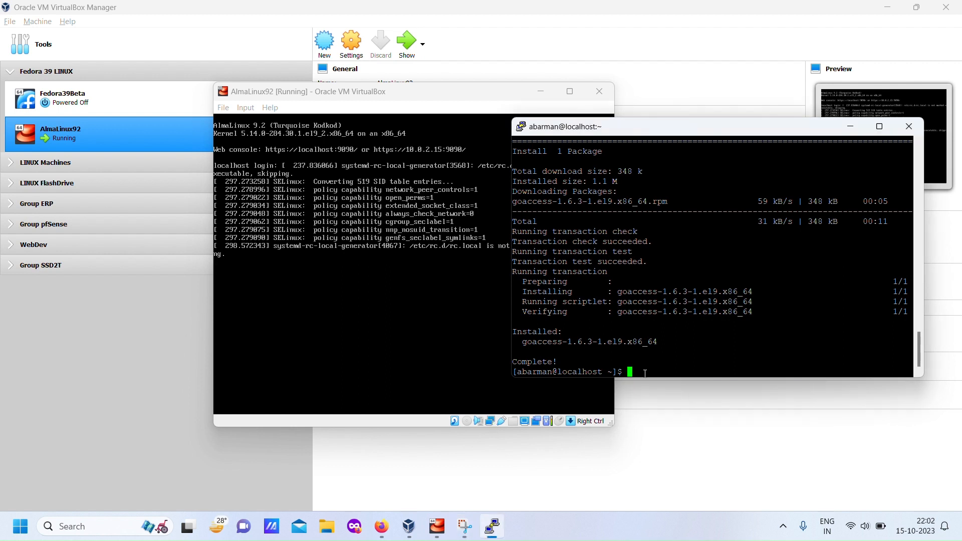
text(su)
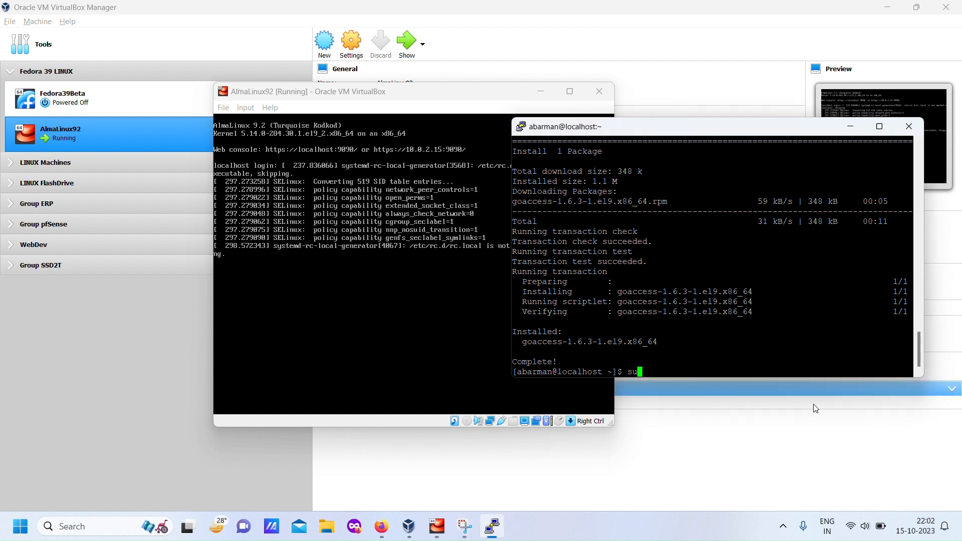
text(do firewall-cmd --list-all)
key(Return)
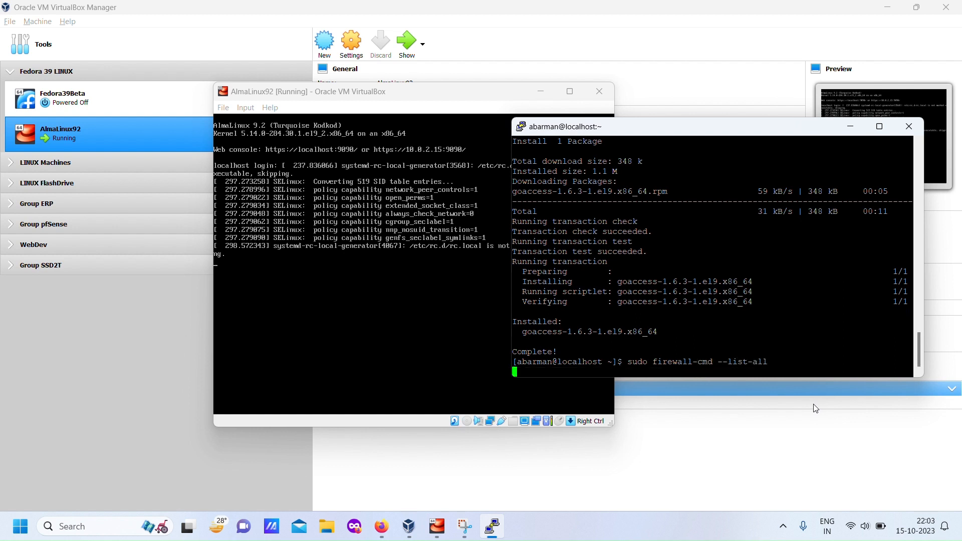
- Try to permanently remove both the cockpit and vnc-server services from the firewall in a single firewall-cmd command
key(Up)
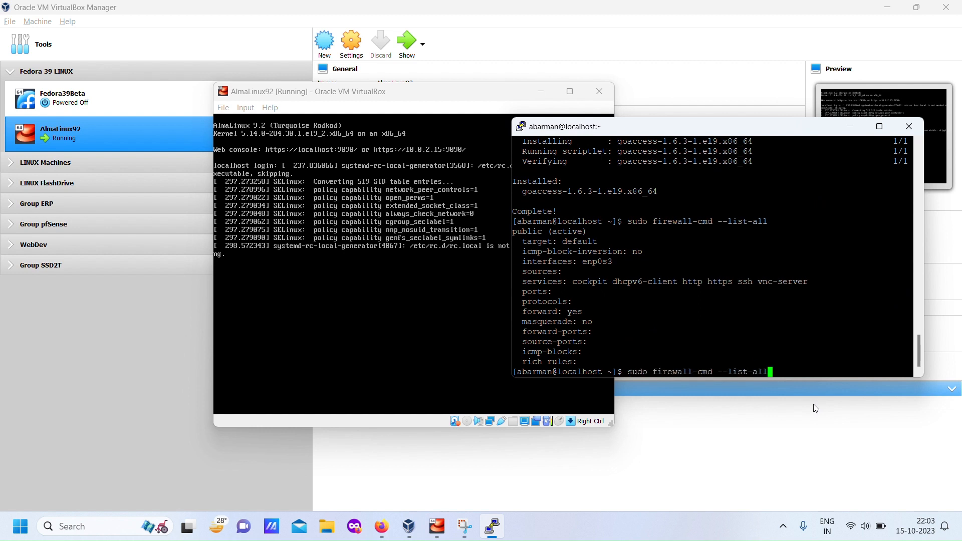
key(Down)
key(Up)
key(BackSpace)
key(BackSpace)
key(BackSpace)
key(BackSpace)
key(BackSpace)
key(BackSpace)
key(BackSpace)
text(remove-service=cockpi)
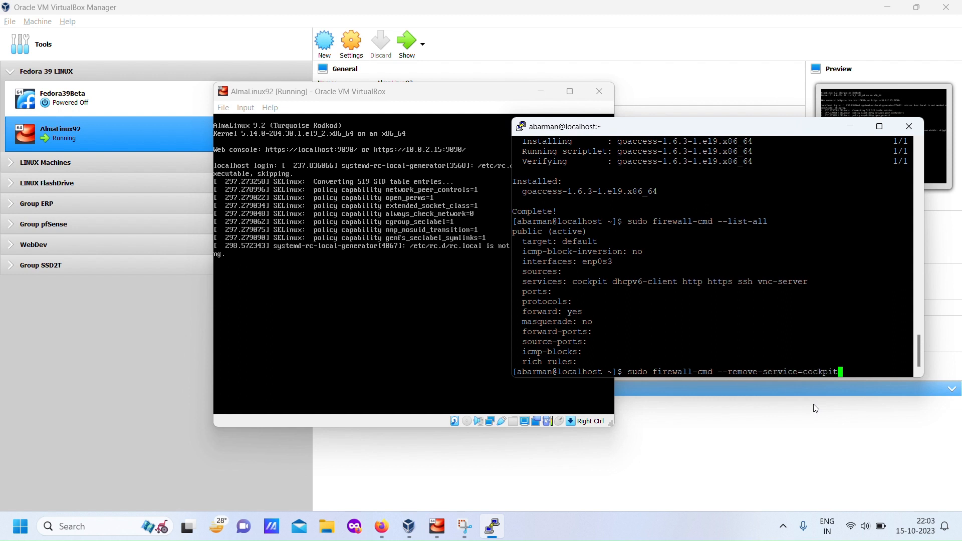
text(t vnc-server --perma)
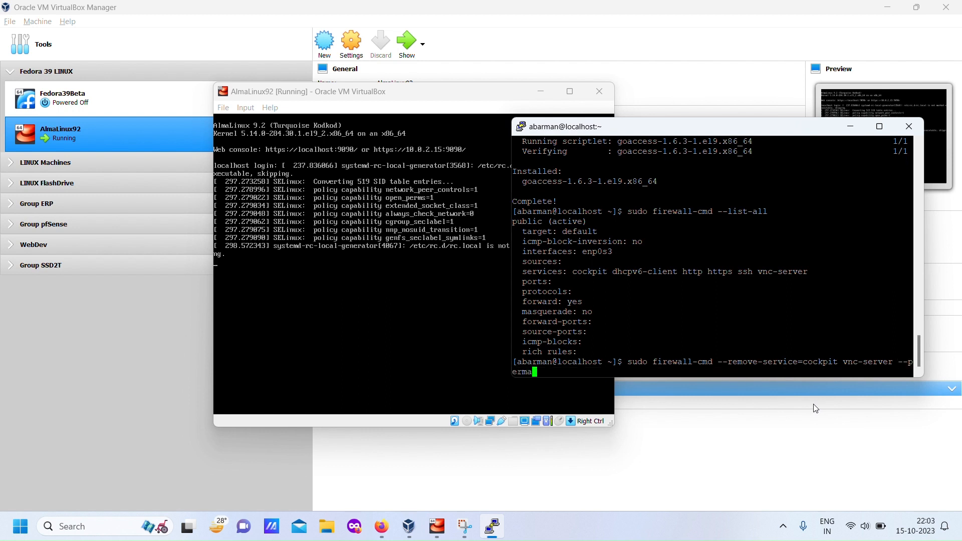
text(nent)
key(Return)
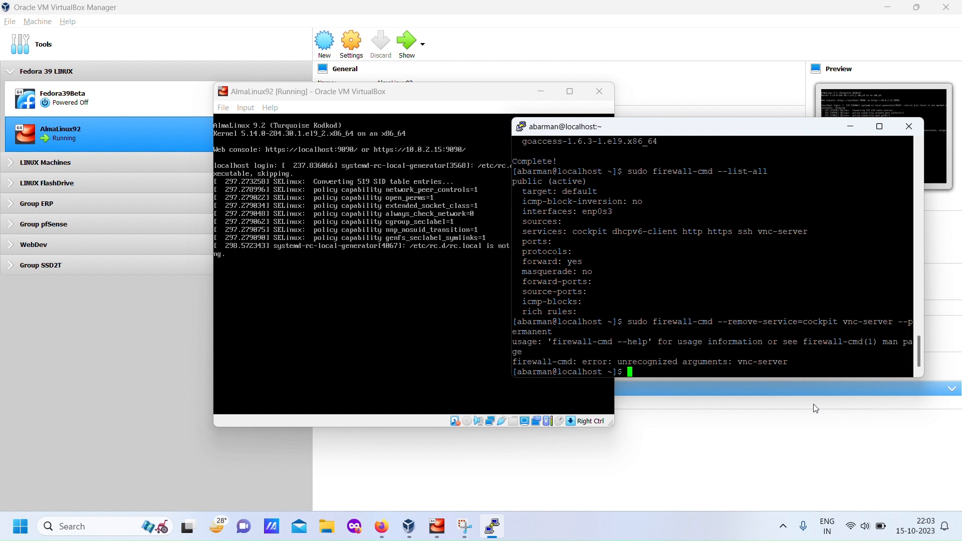
- Permanently remove only the cockpit service from the firewall with firewall-cmd
key(Up)
key(Left)
key(Left)
key(Left)
key(Left)
key(Left)
key(Left)
key(Left)
key(Left)
key(Left)
key(Left)
key(Left)
key(Left)
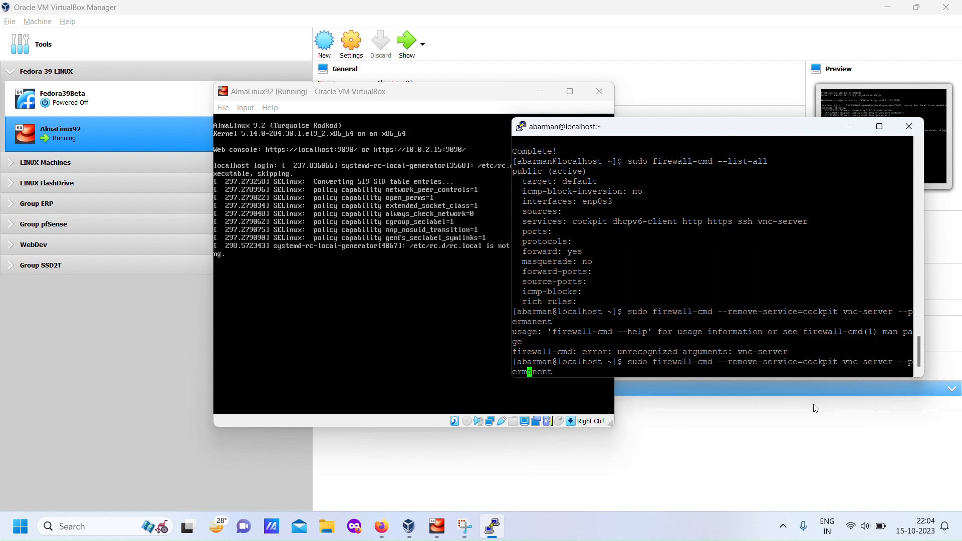
key(BackSpace)
key(BackSpace)
key(BackSpace)
key(BackSpace)
- Permanently remove the vnc-server service from the firewall with firewall-cmd
key(BackSpace)
key(BackSpace)
key(BackSpace)
key(BackSpace)
key(BackSpace)
key(BackSpace)
key(Return)
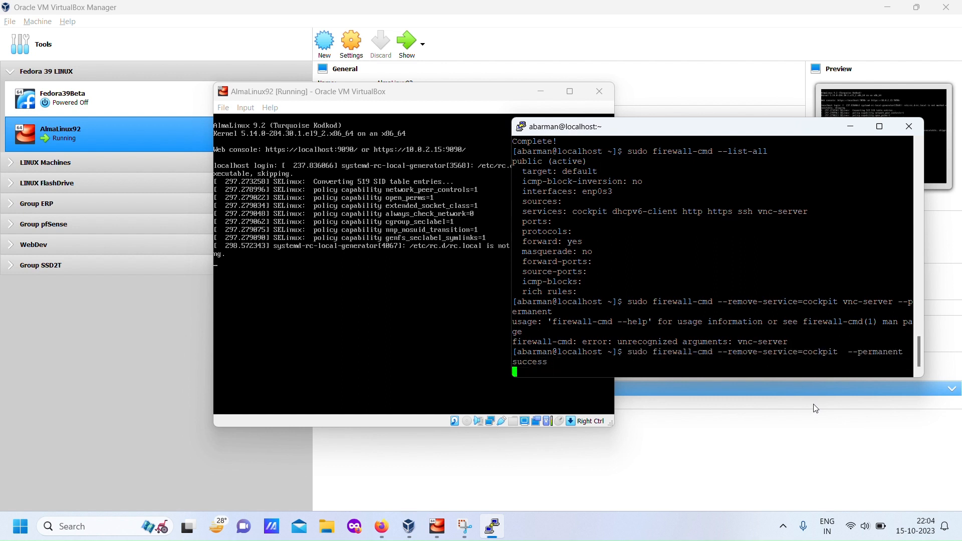
key(Up)
key(Left)
key(Left)
key(Left)
key(Left)
key(Left)
key(Left)
key(Left)
key(Left)
key(Left)
key(Left)
key(Left)
key(Left)
key(BackSpace)
key(BackSpace)
key(BackSpace)
key(BackSpace)
key(BackSpace)
key(BackSpace)
key(BackSpace)
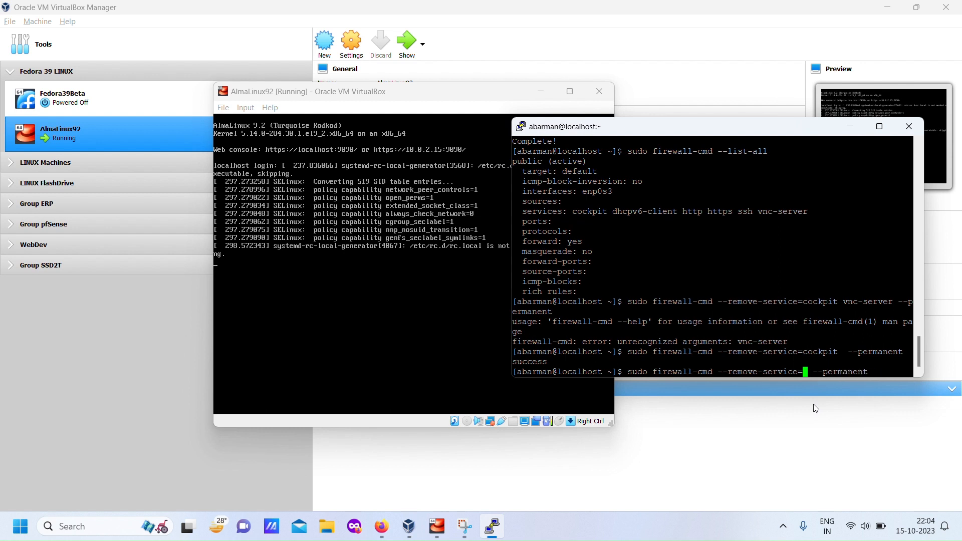
text(vnc-server)
key(Return)
- Reload the firewall configuration with sudo firewall-cmd --reload
key(Up)
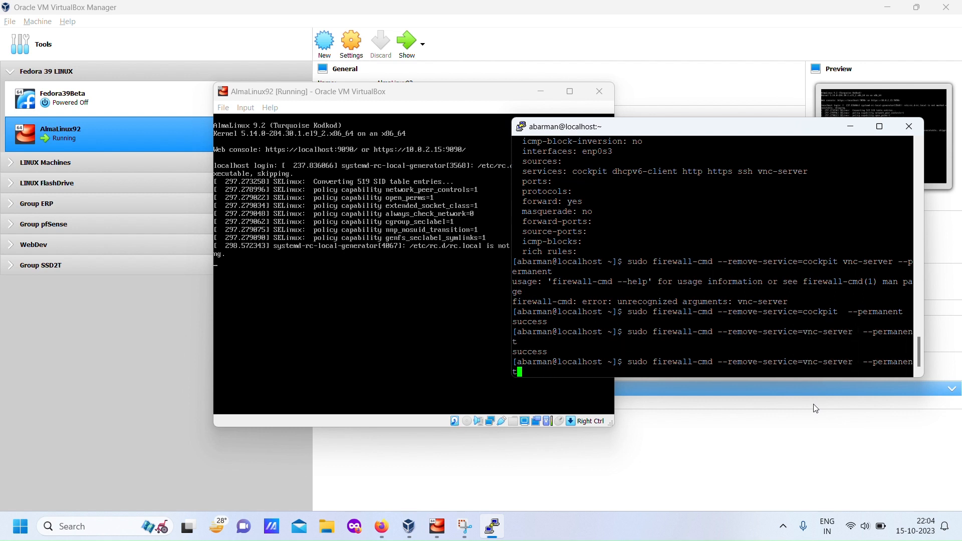
key(BackSpace)
key(BackSpace)
key(BackSpace)
key(BackSpace)
key(BackSpace)
key(BackSpace)
key(BackSpace)
key(BackSpace)
key(BackSpace)
key(BackSpace)
key(BackSpace)
key(BackSpace)
key(BackSpace)
key(BackSpace)
key(BackSpace)
key(BackSpace)
key(BackSpace)
key(BackSpace)
key(BackSpace)
key(BackSpace)
key(BackSpace)
key(BackSpace)
key(BackSpace)
key(BackSpace)
key(BackSpace)
key(BackSpace)
key(BackSpace)
key(BackSpace)
key(BackSpace)
text(load)
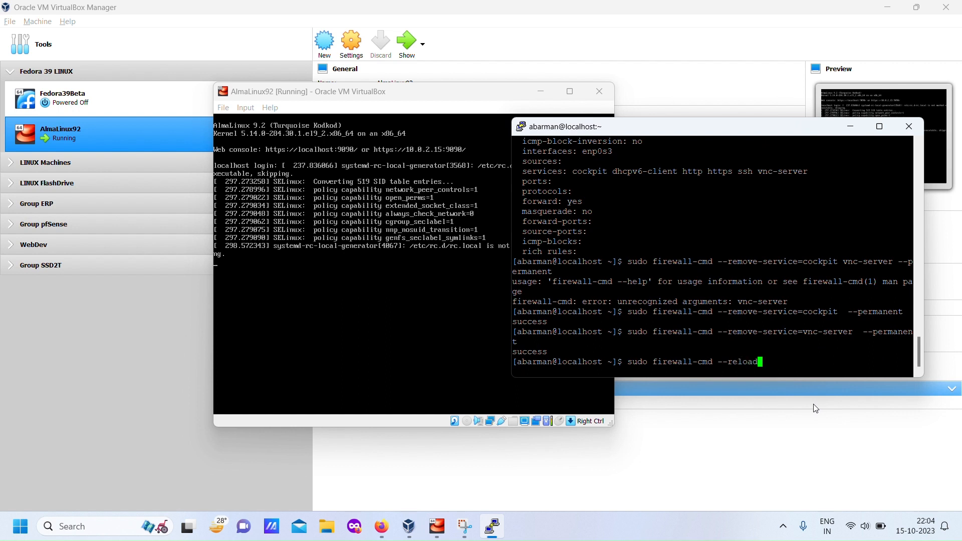
key(Return)
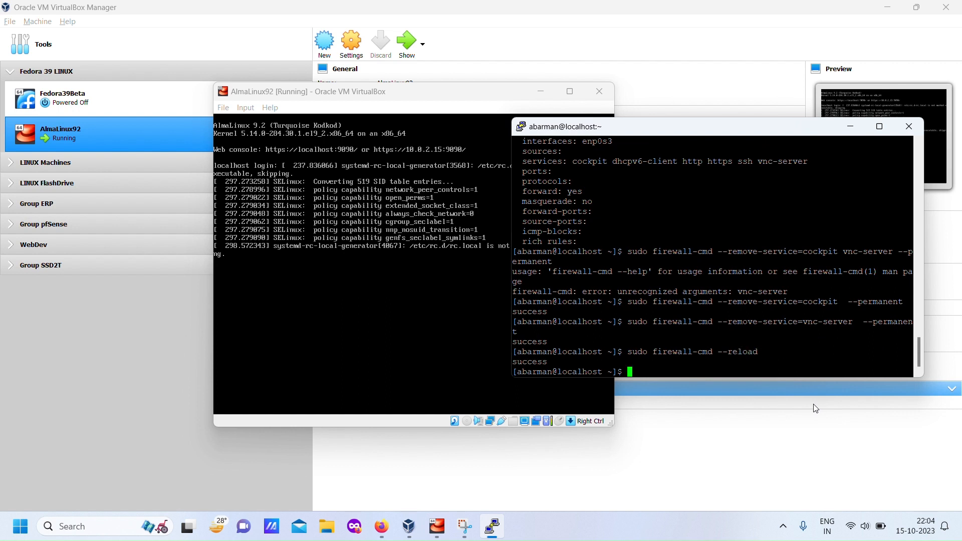
- List all firewall settings again to check which services remain allowed
key(Up)
key(Up)
key(Up)
key(Up)
key(Up)
key(Return)
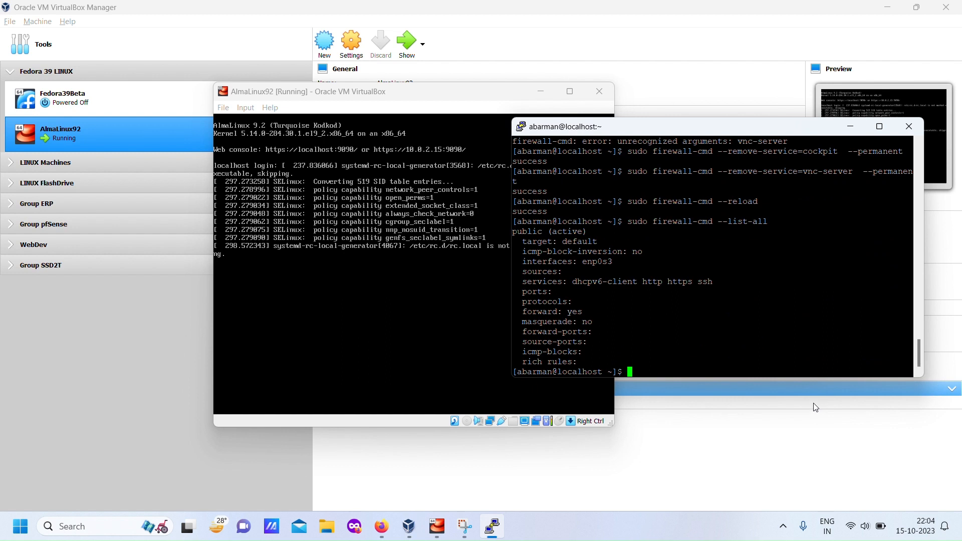
- Check the status of the sshd jail with sudo fail2ban-client status sshd
text(sudo fail2ban-client status sshd)
key(Return)
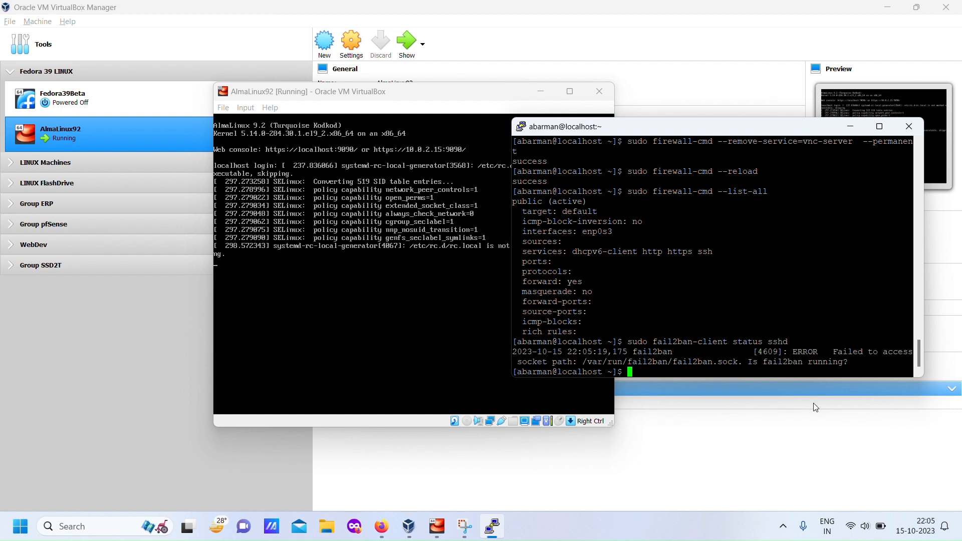
key(Up)
key(Left)
key(Left)
key(Left)
key(Left)
key(Left)
key(Left)
key(Left)
key(Left)
key(Left)
key(Left)
key(Left)
key(Left)
key(Left)
key(Left)
key(Left)
key(Left)
key(Left)
key(Left)
key(Left)
key(Left)
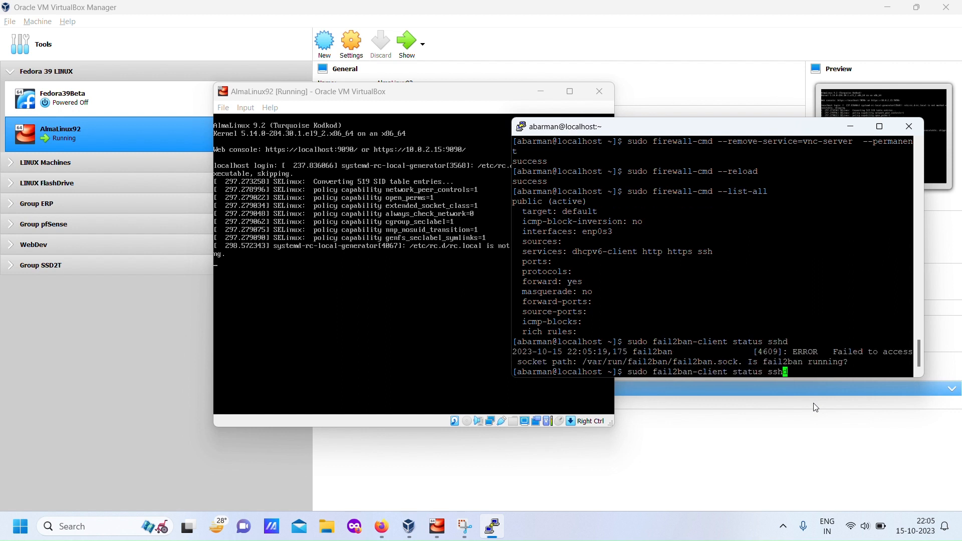
key(Down)
- Enable and immediately start fail2ban.service with sudo systemctl enable --now
text(sud)
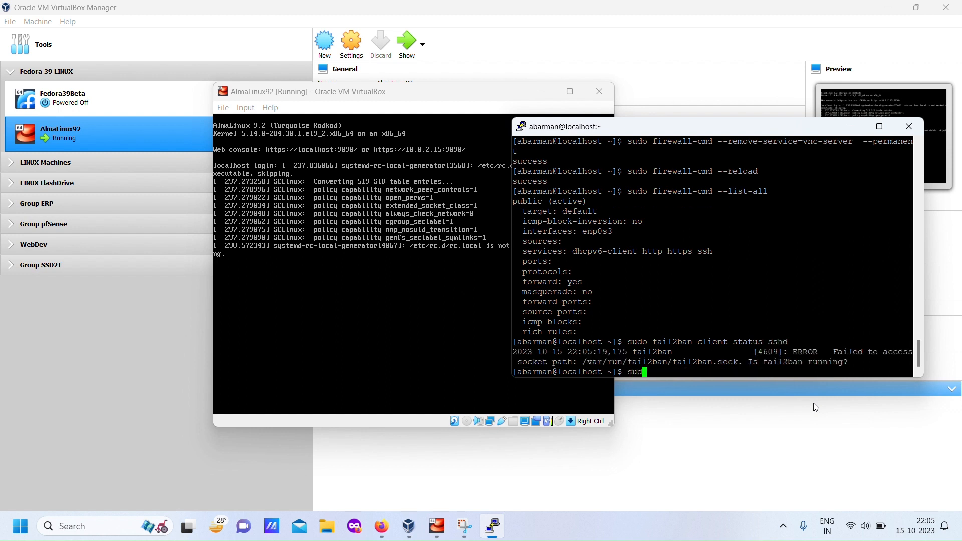
text(o systemctl )
text(start)
key(BackSpace)
key(BackSpace)
key(BackSpace)
key(BackSpace)
key(BackSpace)
text(enable --now fa)
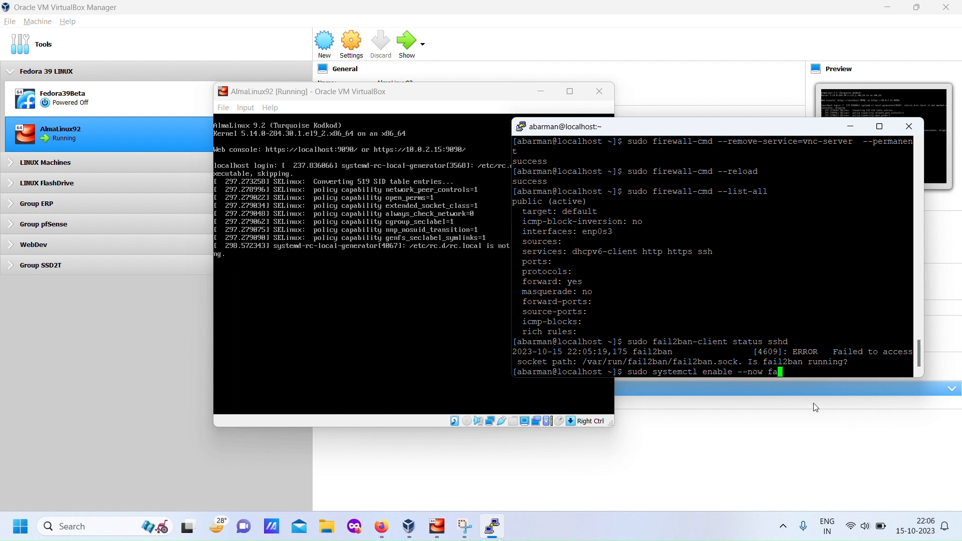
text(il2ban.service)
key(Return)
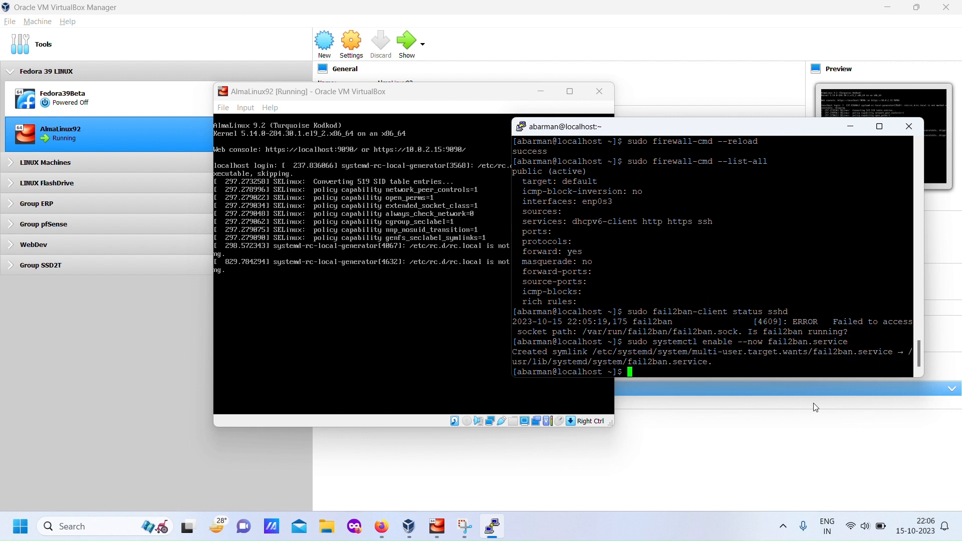
- Check the sshd jail status again with fail2ban-client, and clear the terminal
key(Up)
key(Up)
key(Return)
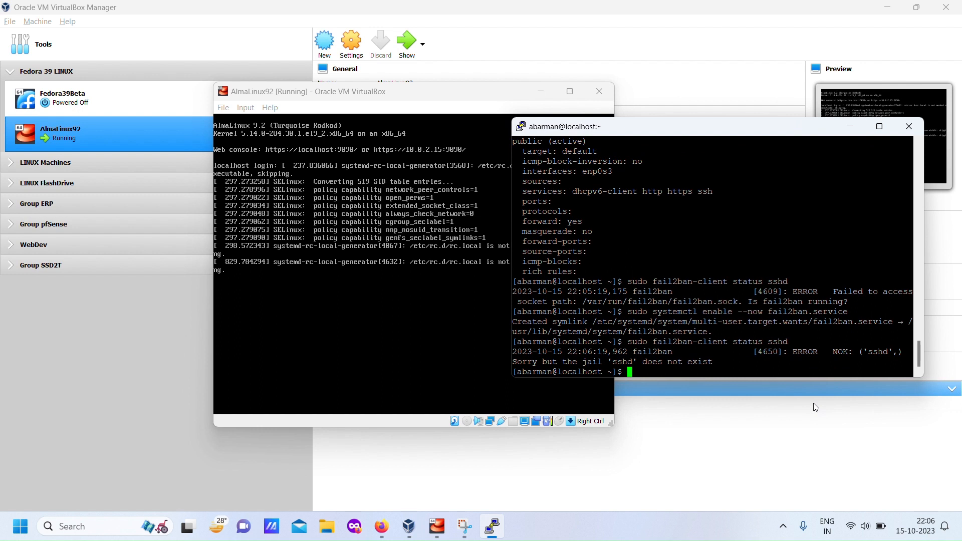
text(clear)
key(Return)
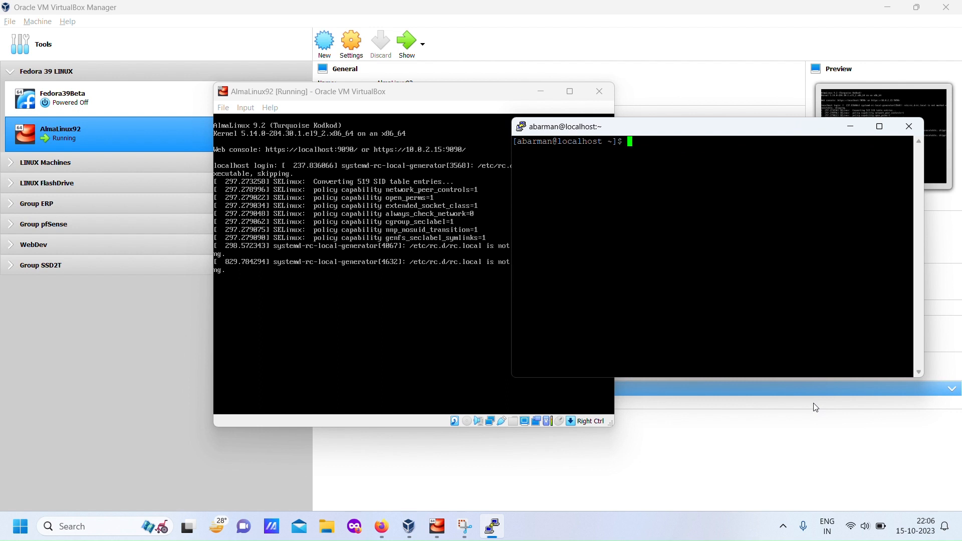
- Open a root login shell with sudo -i and change to the /etc/fail2ban/ directory
text(sudo -i)
key(Return)
text(cd /etc)
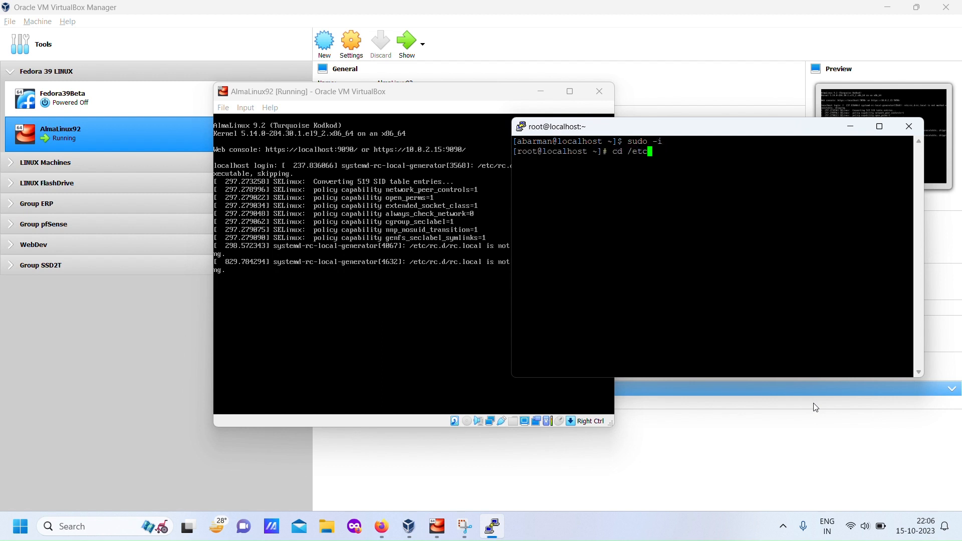
text(/fail2ban/)
key(Return)
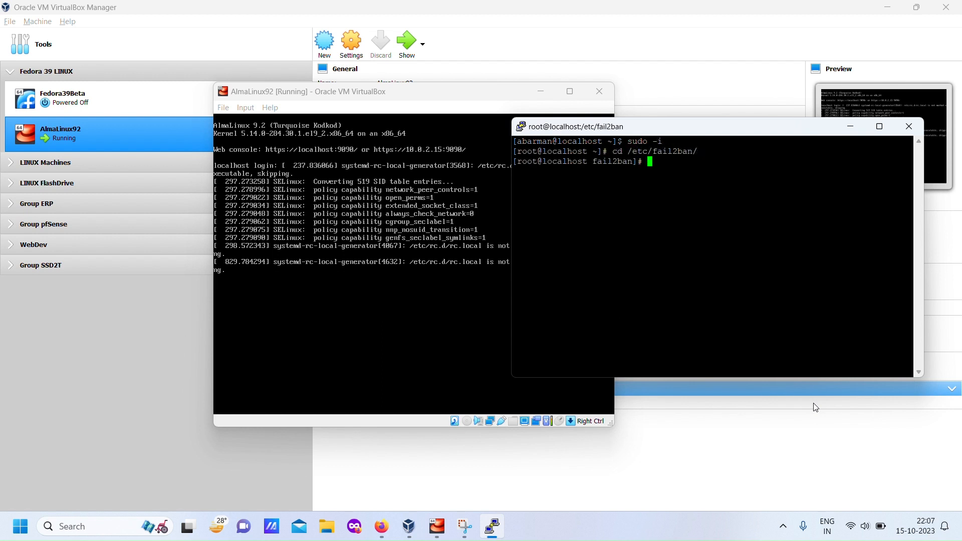
- List the directory's files in long format and copy the contents of jail.conf into jail.local using cat
text(ls -l)
key(Return)
text(cp)
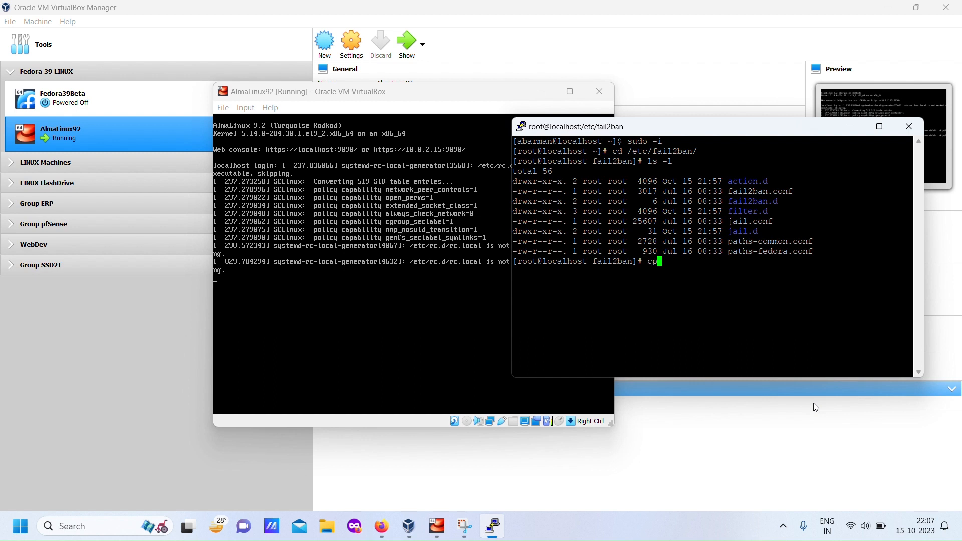
key(BackSpace)
text(at jail.conf > jail.local)
key(Return)
key(Up)
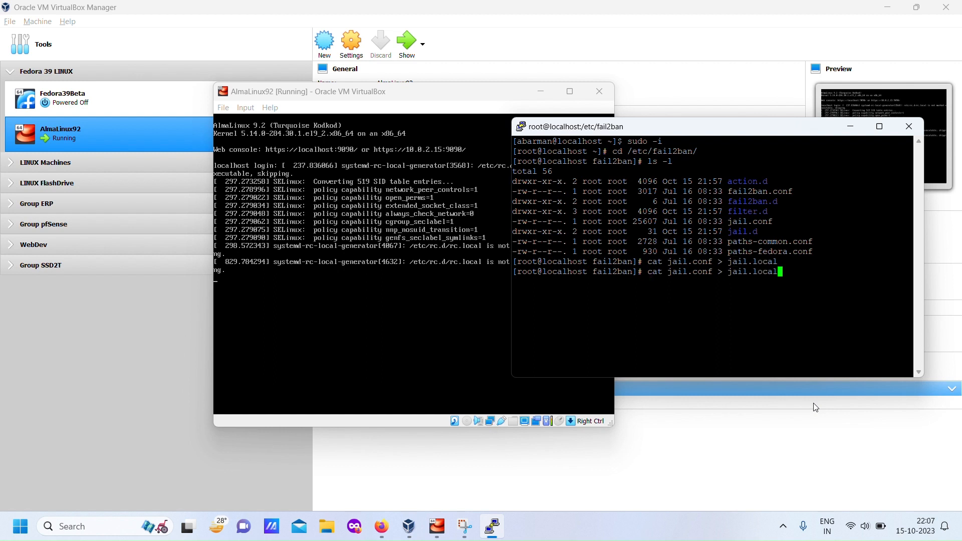
- Open jail.local in vi and cut it down to the [DEFAULT] bantime line and the [sshd] enabled and maxretry lines
key(Left)
key(Left)
key(Left)
key(Left)
key(Left)
key(Left)
key(Left)
key(Left)
key(Left)
key(Left)
key(Left)
key(BackSpace)
key(BackSpace)
key(BackSpace)
key(BackSpace)
key(BackSpace)
key(BackSpace)
key(BackSpace)
key(BackSpace)
key(BackSpace)
key(BackSpace)
key(BackSpace)
key(BackSpace)
key(BackSpace)
key(BackSpace)
key(BackSpace)
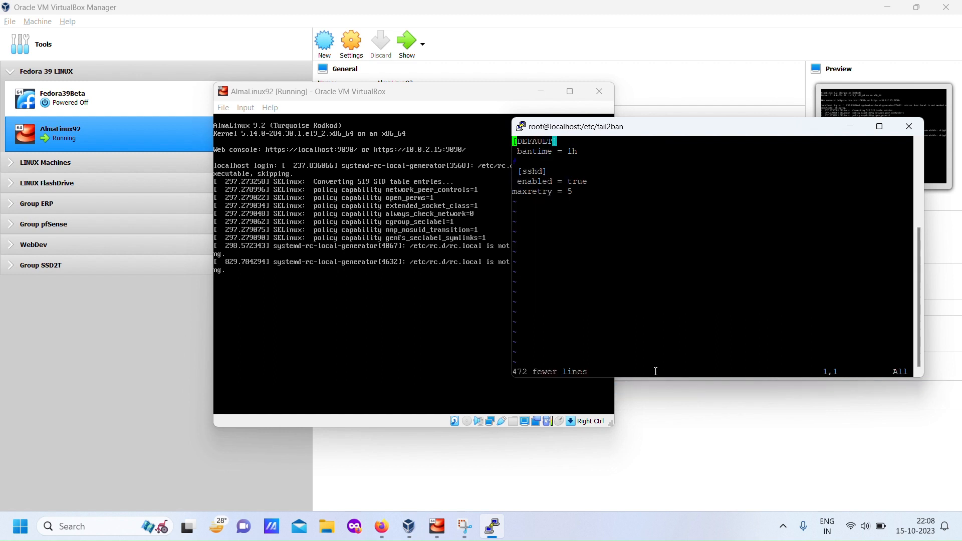
- Remove the leading spaces before the bantime, [sshd] and enabled lines in jail.local
key(Down)
key(x)
key(Down)
key(Down)
key(x)
key(Down)
key(x)
- Set bantime to 7h in the [DEFAULT] section of jail.local
key(Up)
key(Up)
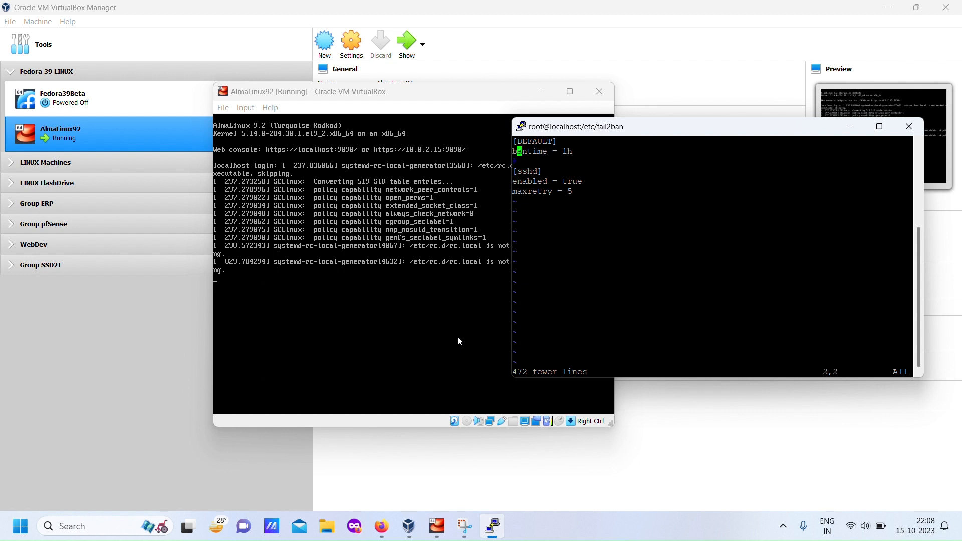
key(w)
key(w)
text(R7)
key(Up)
key(Down)
key(Down)
key(Down)
key(Down)
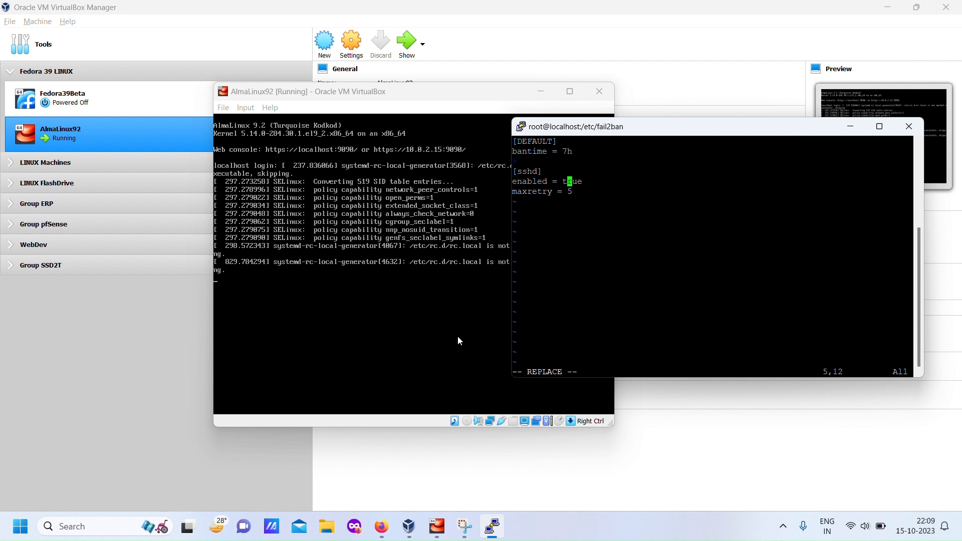
- Save jail.local, quit vi and log out of the root shell
key(Down)
key(Escape)
text(:wq)
key(Return)
key(ctrl+d)
- Restart fail2ban.service with sudo systemctl restart
key(Up)
key(Up)
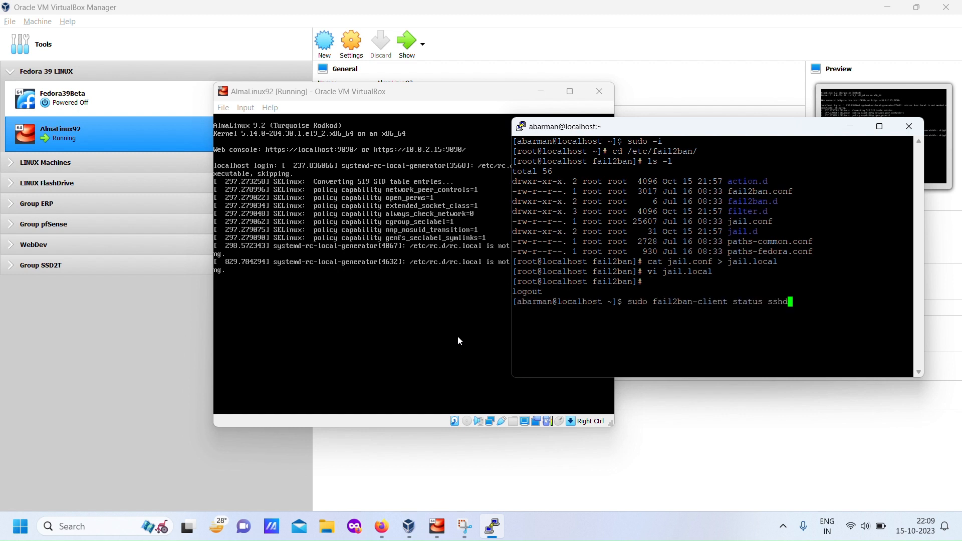
key(Left)
key(Left)
key(Left)
key(Left)
key(Left)
key(Left)
key(Left)
key(Left)
key(Left)
key(Left)
key(Left)
key(Left)
key(Left)
key(Left)
key(Left)
key(Left)
key(BackSpace)
key(BackSpace)
key(BackSpace)
key(BackSpace)
key(BackSpace)
key(BackSpace)
key(BackSpace)
key(BackSpace)
key(BackSpace)
key(BackSpace)
key(BackSpace)
key(BackSpace)
key(BackSpace)
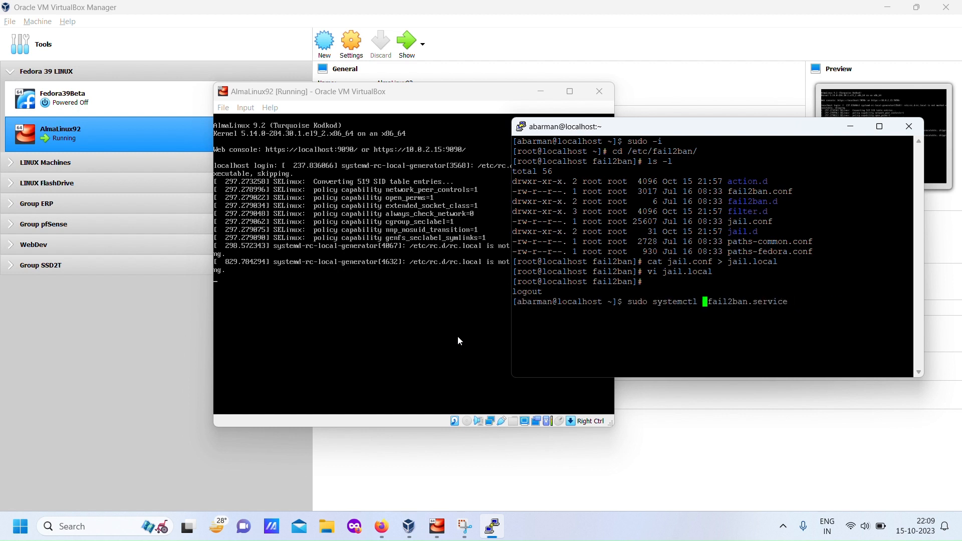
text(restart)
key(Return)
- Check the sshd jail status with sudo fail2ban-client status sshd
key(Up)
key(Up)
key(Up)
key(Up)
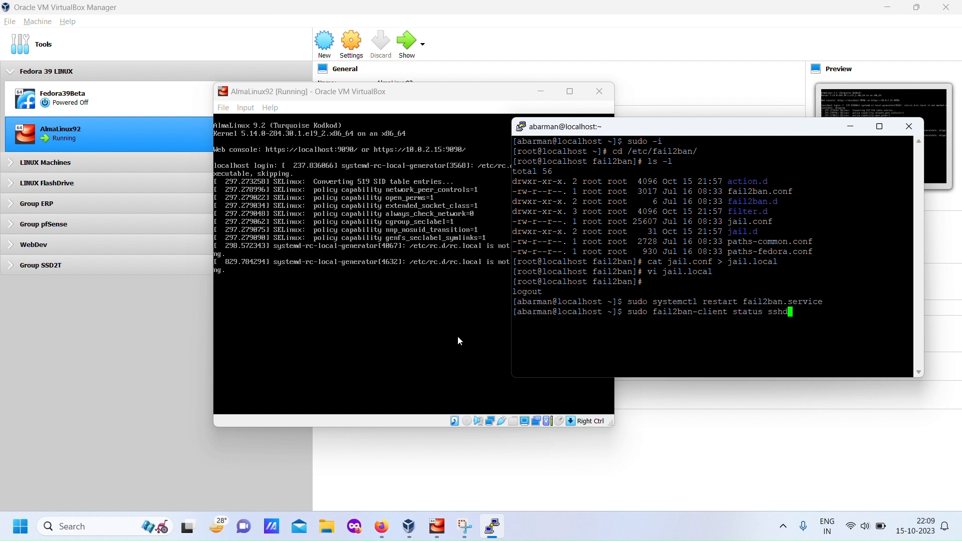
key(Down)
key(Return)
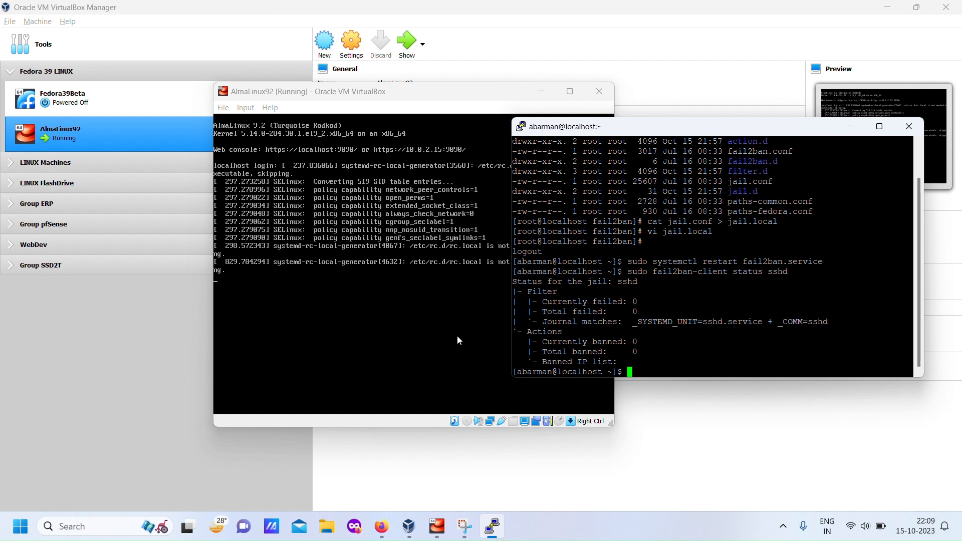
- Check the fail2ban service with sudo systemctl status fail2ban, leave the status view and clear the terminal
key(Up)
key(BackSpace)
key(BackSpace)
key(BackSpace)
key(BackSpace)
key(BackSpace)
key(BackSpace)
key(BackSpace)
key(BackSpace)
key(BackSpace)
key(BackSpace)
key(BackSpace)
key(BackSpace)
key(BackSpace)
key(BackSpace)
key(BackSpace)
key(BackSpace)
key(BackSpace)
key(BackSpace)
key(BackSpace)
key(Left)
key(Left)
key(Left)
key(Left)
key(Left)
key(Left)
key(Left)
key(Left)
text(system)
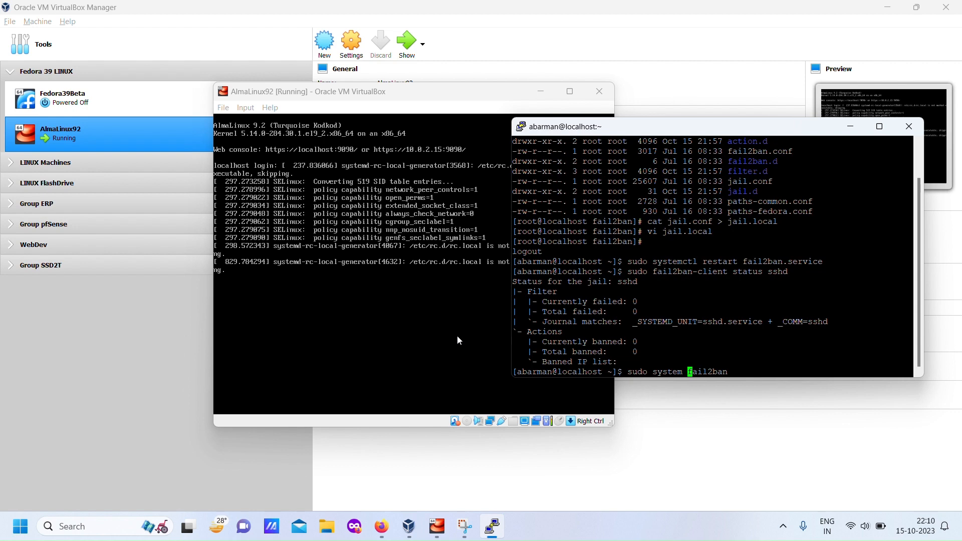
key(BackSpace)
text(ctl s)
text(tatus)
key(Return)
key(q)
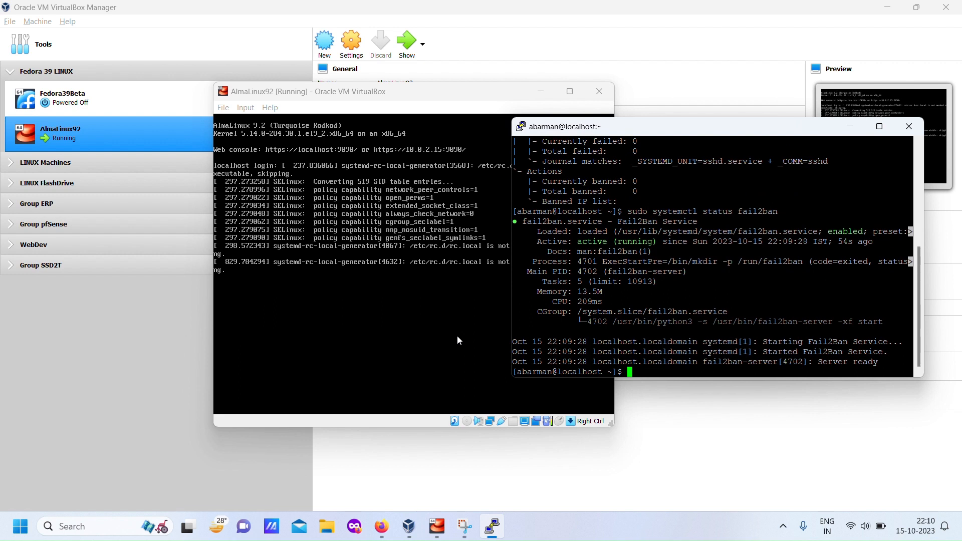
text(clear)
key(Return)
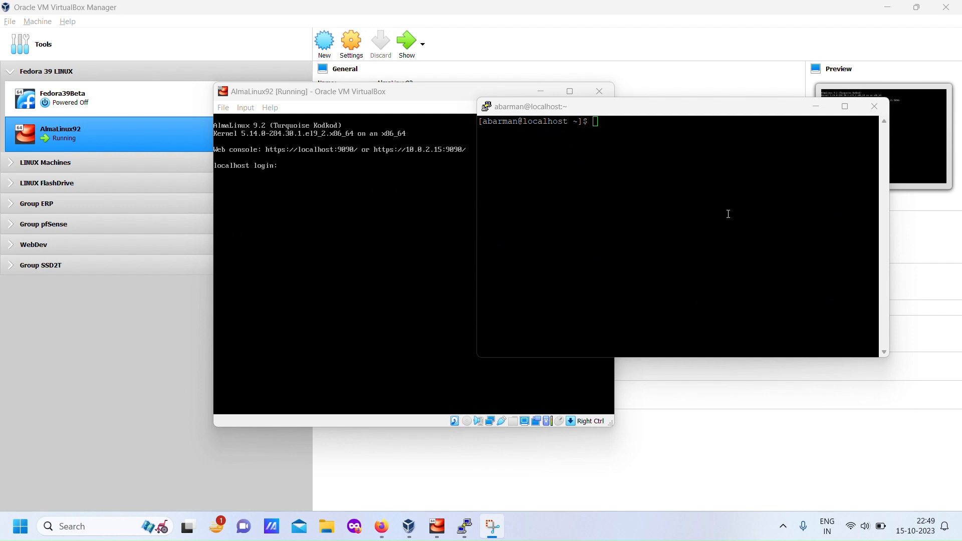
- Install htop with sudo dnf install, accepting all prompts automatically with -y
click(712, 217)
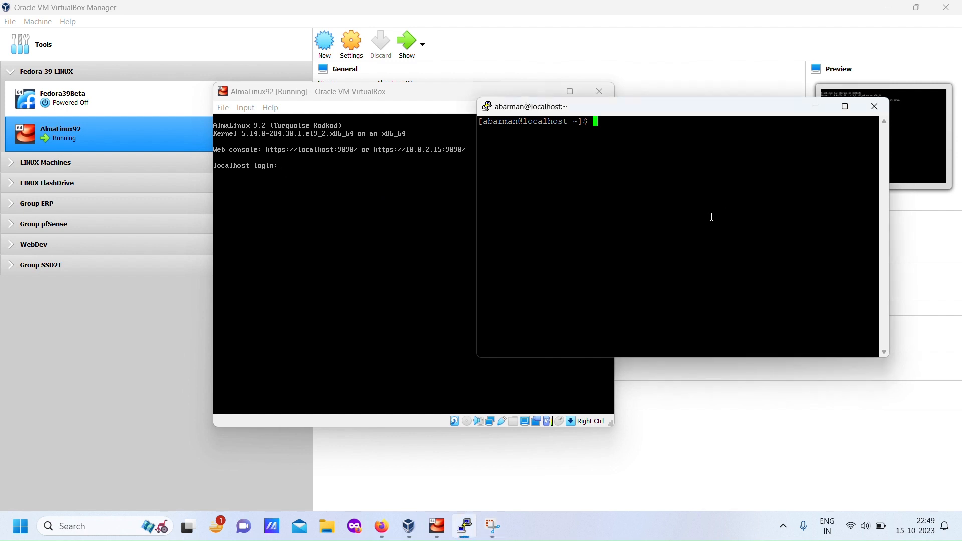
text(sudo dnf install htop )
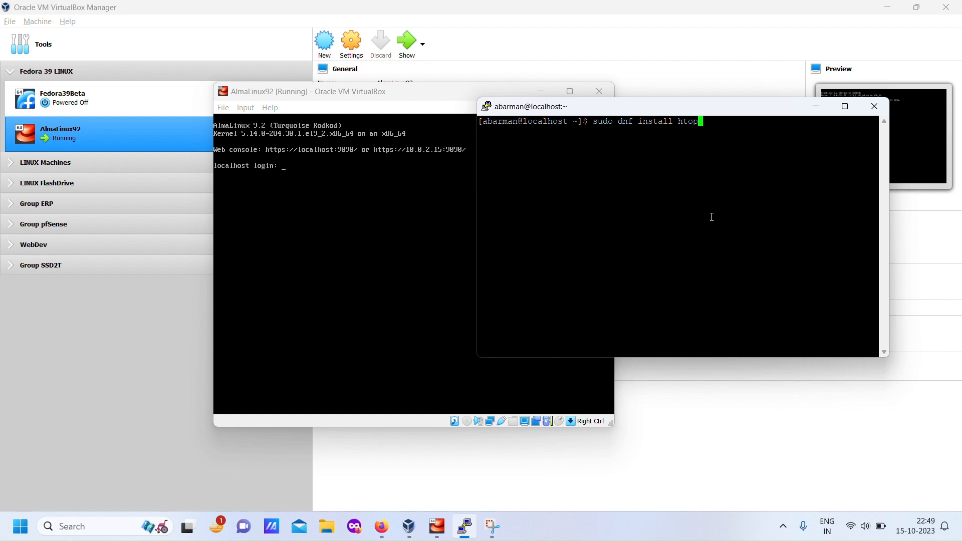
text(-y)
key(Return)
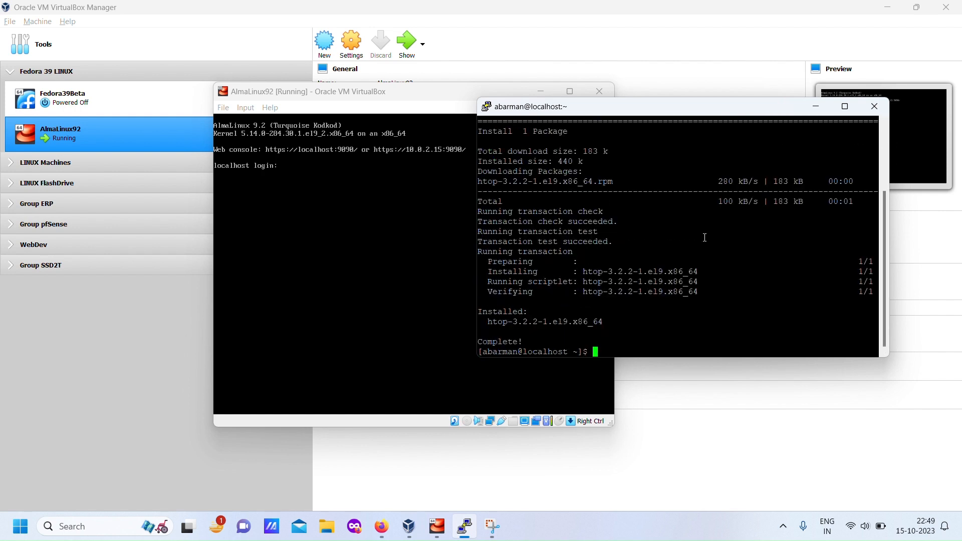
- Run htop to view the running processes, quit it and clear the terminal
text(htop)
key(Return)
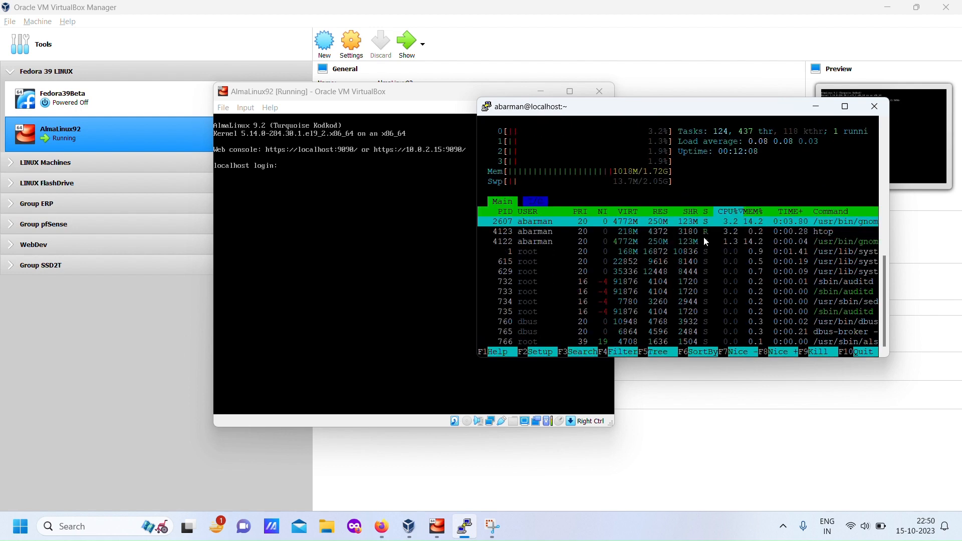
key(q)
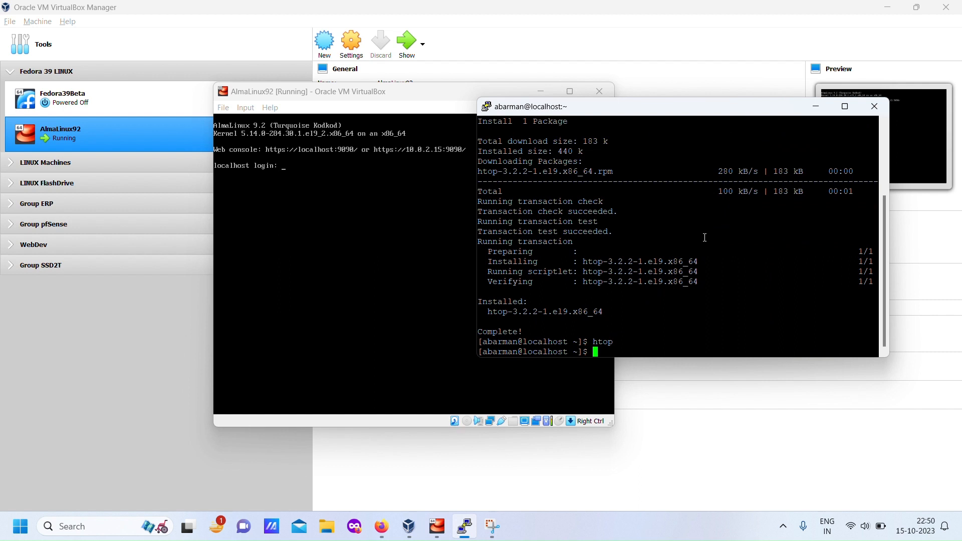
text(clear)
key(Return)
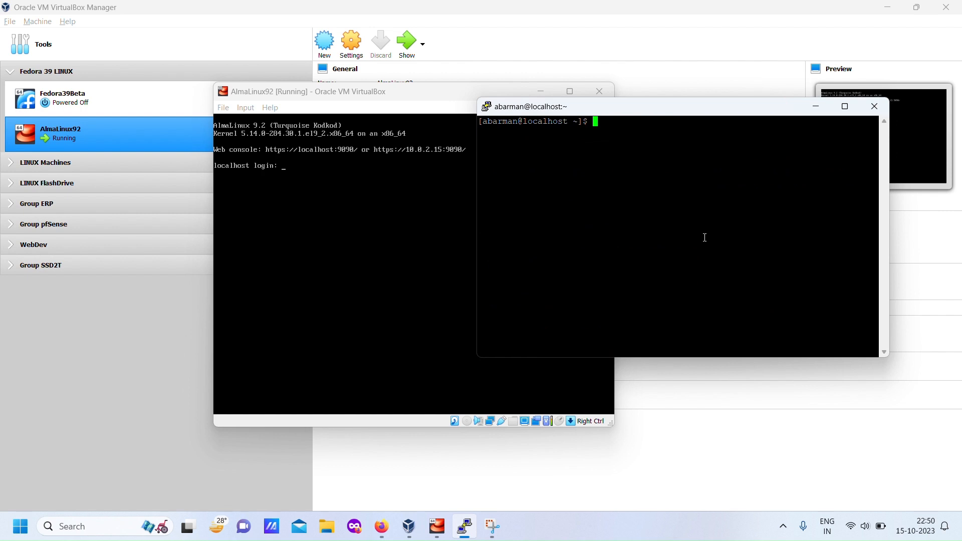
- Open /etc/tigervnc/vncserver.users in vi with sudo
text(sudo vi /etc/tiger)
key(Tab)
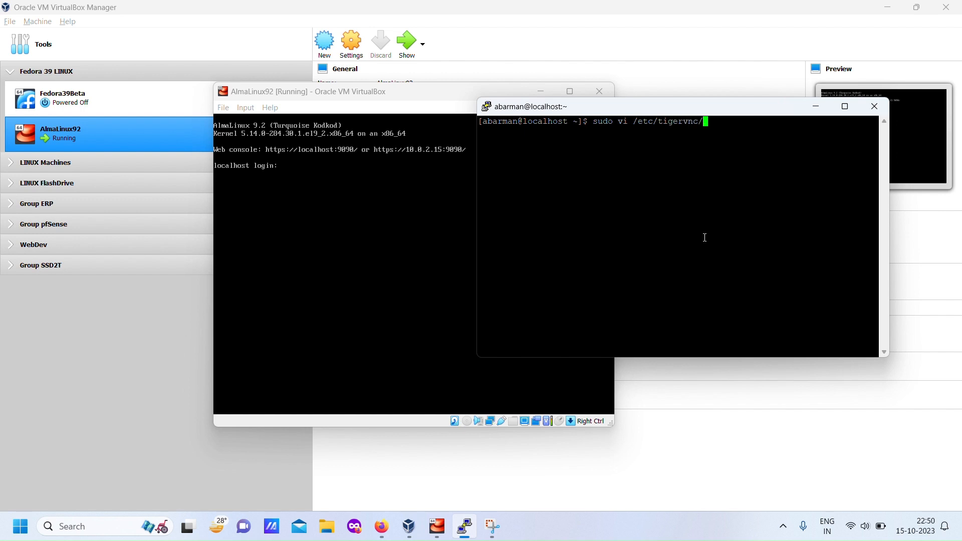
text(vncs)
key(Tab)
text(.us)
key(Tab)
key(Return)
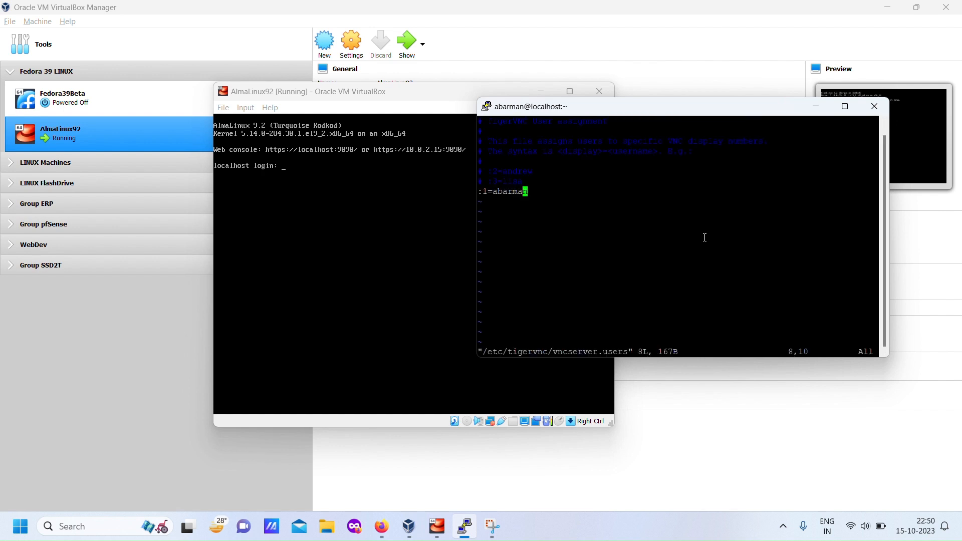
- Review the user assigned to display :1 in vncserver.users, and write and quit the file
key(Left)
key(Left)
key(Left)
key(Left)
key(Left)
key(Left)
key(Left)
key(Left)
key(Left)
key(Right)
key(Right)
key(Right)
key(Right)
key(Right)
key(Right)
key(Right)
key(Right)
key(Right)
key(Up)
key(Down)
key(a)
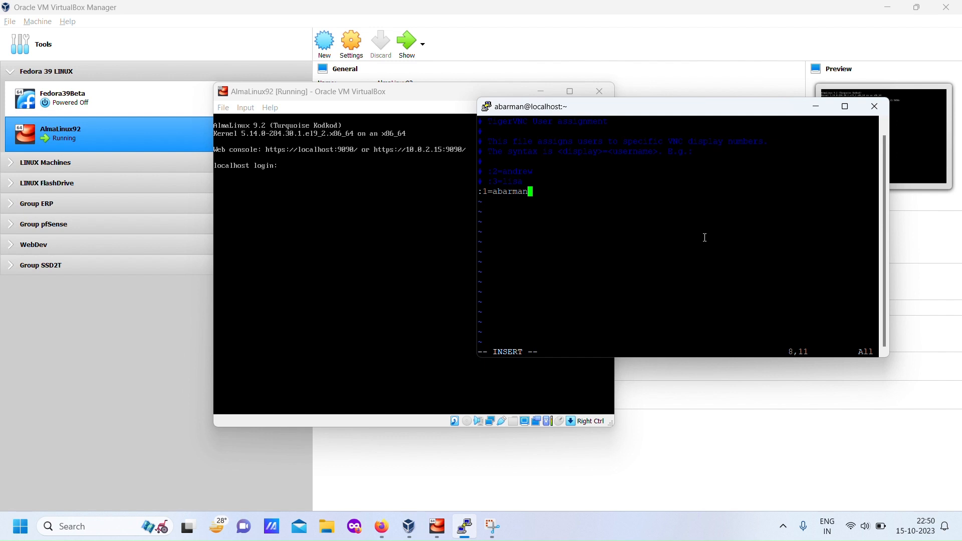
key(Escape)
text(:wq)
key(Return)
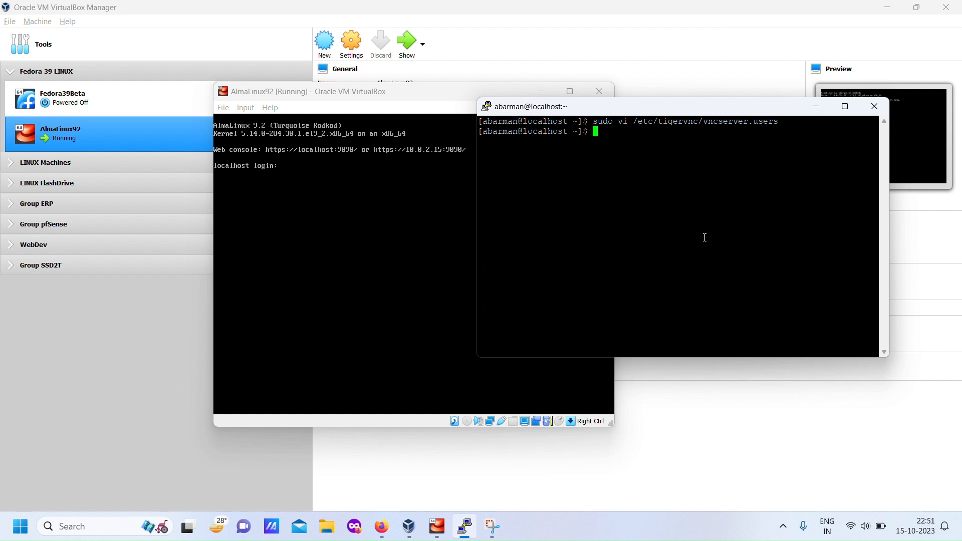
- Open the .vnc/config file in vi
text(vi .vnc/config)
key(Return)
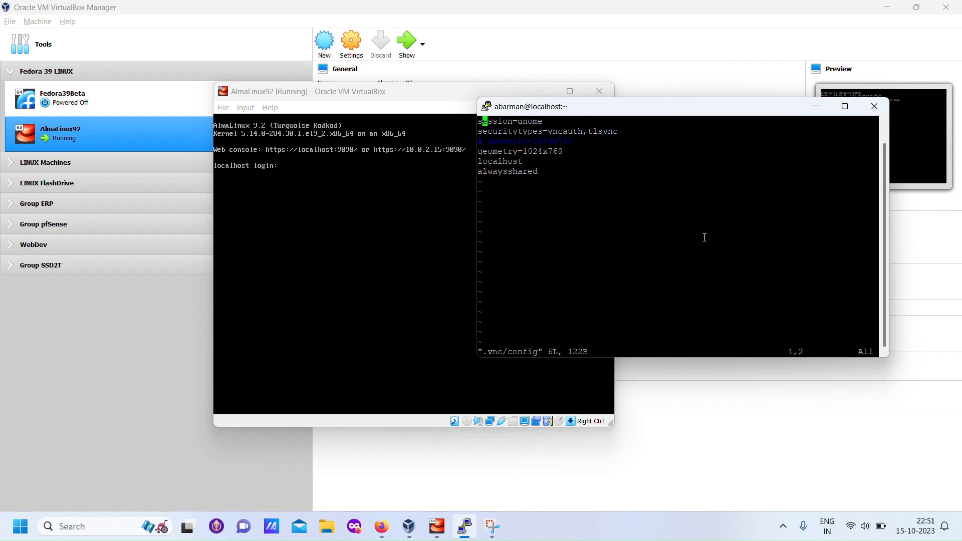
- Examine the session, security types, geometry, localhost and alwaysshared settings in .vnc/config, and quit vi without saving
key(Left)
key(Down)
key(Down)
key(Down)
key(Up)
key(Right)
key(Right)
key(Right)
key(Right)
key(Right)
key(Right)
key(Right)
key(Right)
key(Right)
key(Right)
key(Right)
key(Right)
key(Right)
key(Right)
key(Right)
key(Right)
key(Right)
key(Right)
key(Right)
key(Left)
key(Left)
key(Left)
key(Left)
key(Left)
key(Left)
key(Left)
key(Left)
key(Left)
key(Left)
key(Left)
key(Left)
key(Left)
key(Left)
key(Left)
key(Left)
key(Left)
key(Left)
key(Left)
key(Down)
key(Down)
key(Down)
key(Up)
key(Up)
key(Up)
key(Up)
key(Up)
text(:q!)
key(Return)
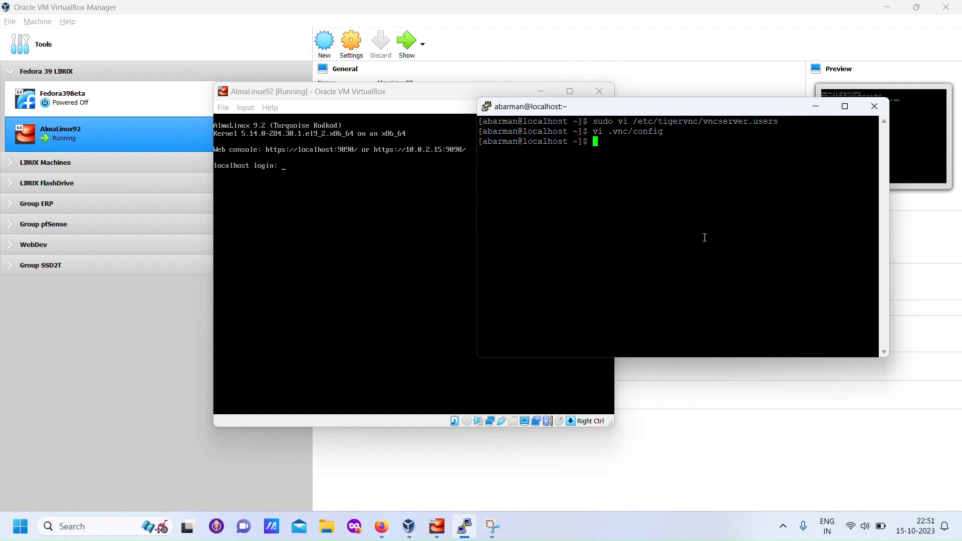
text(sudo systemctl)
text(restart v)
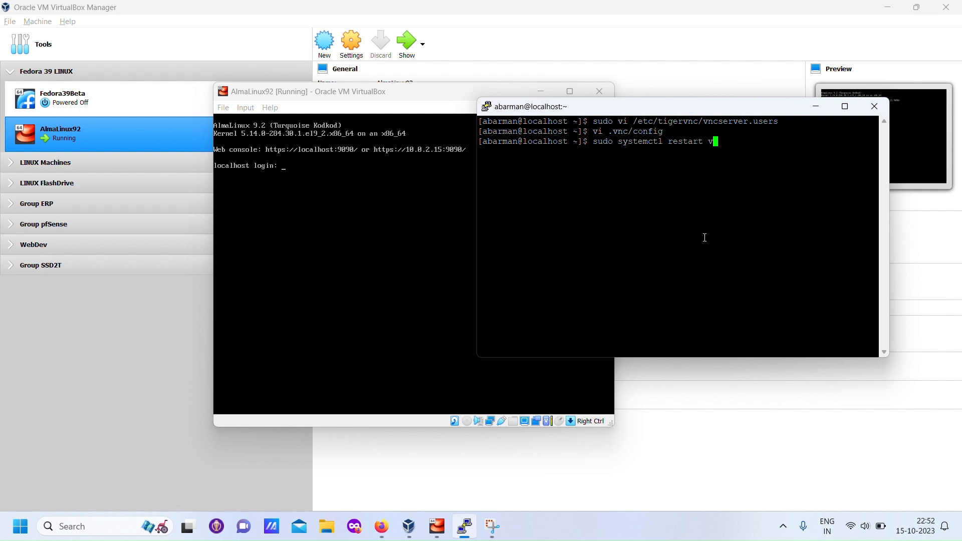
text(ncserver)
text(@)
text(:1)
key(BackSpace)
key(BackSpace)
key(BackSpace)
key(BackSpace)
key(BackSpace)
key(BackSpace)
key(BackSpace)
key(BackSpace)
key(BackSpace)
key(BackSpace)
key(BackSpace)
key(BackSpace)
key(BackSpace)
key(BackSpace)
key(BackSpace)
key(BackSpace)
key(BackSpace)
key(BackSpace)
key(BackSpace)
key(BackSpace)
- Run vncpasswd, enter and verify the VNC password, and answer n to setting a view-only password
text(vnc)
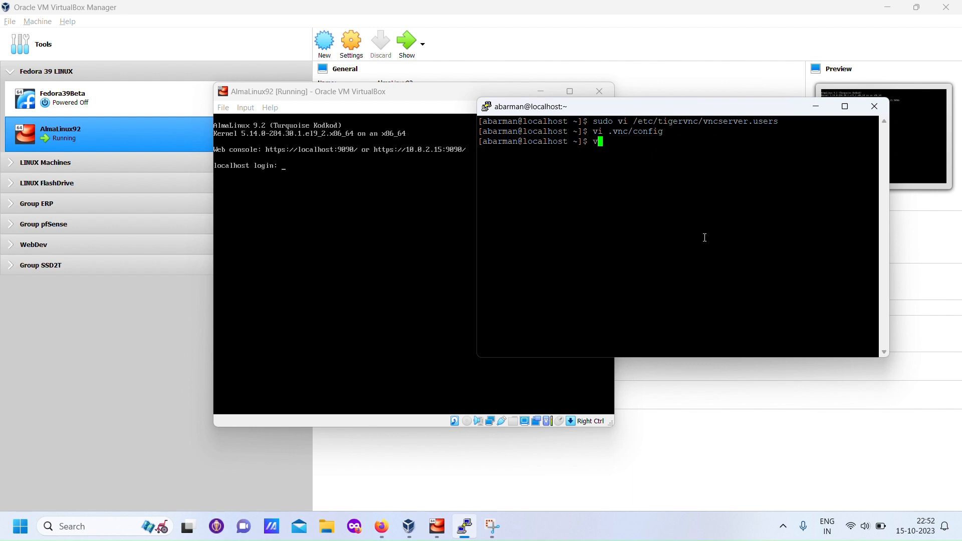
text(passwd)
key(Return)
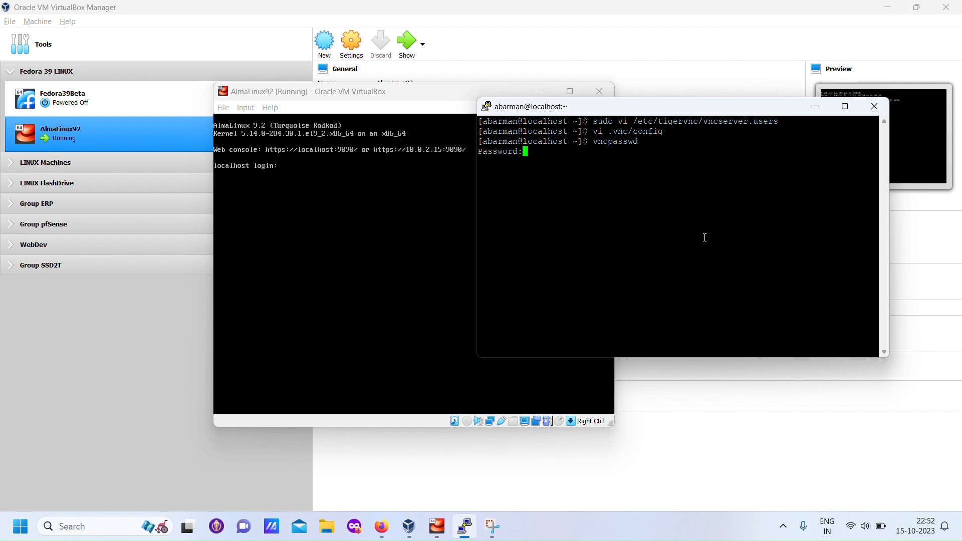
key(Return)
key(Return)
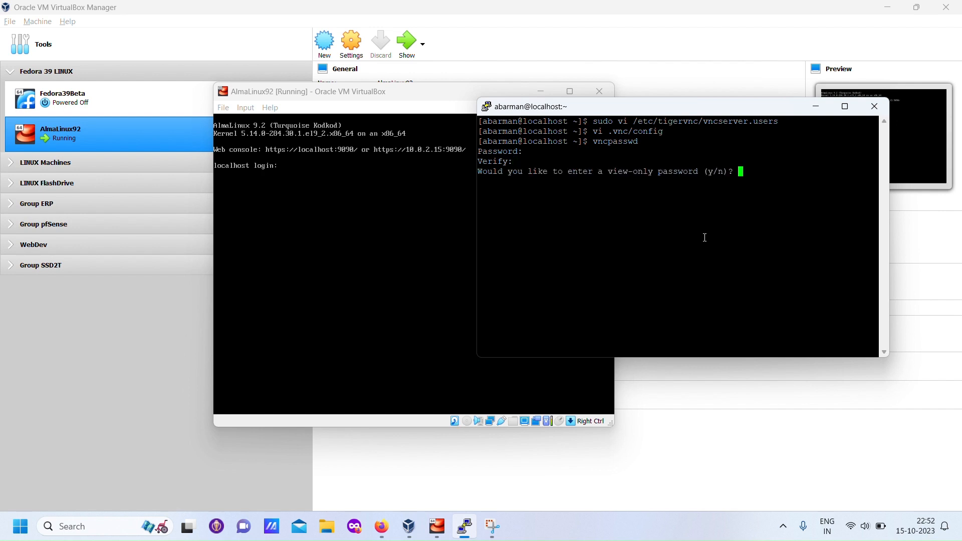
text(n)
key(Return)
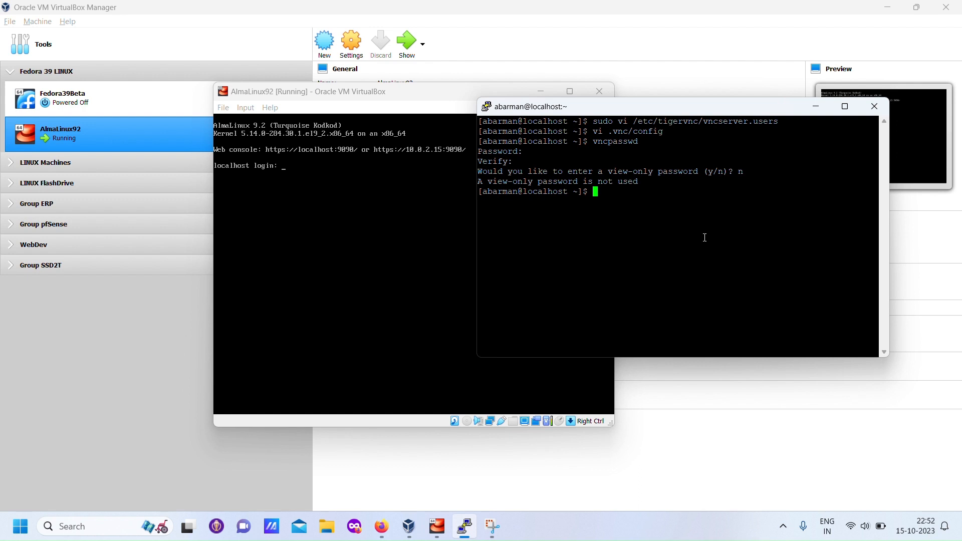
- Restart the VNC service for display 1 with sudo systemctl restart vncserver@:1
text(vi)
key(BackSpace)
key(BackSpace)
text(sudo systemctl restart vnc)
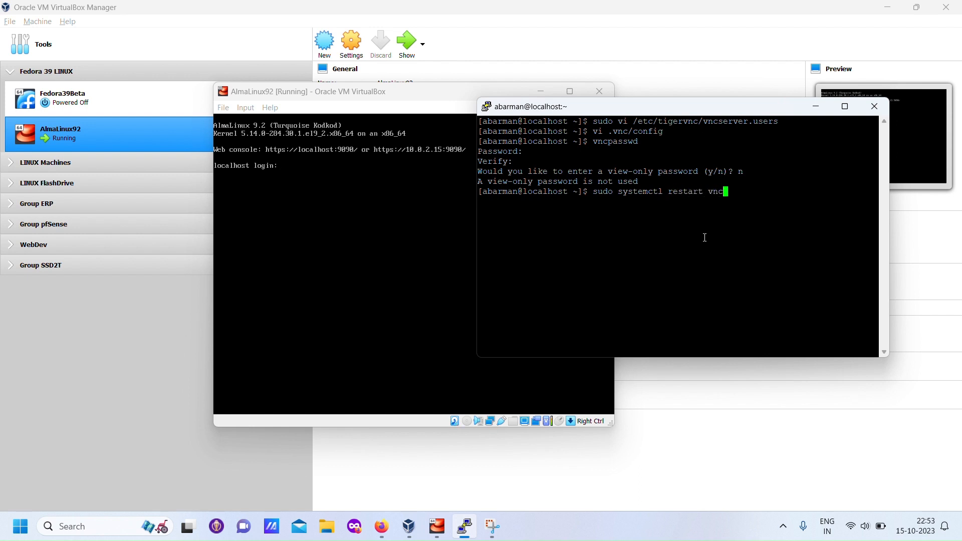
text(server@:1)
key(Return)
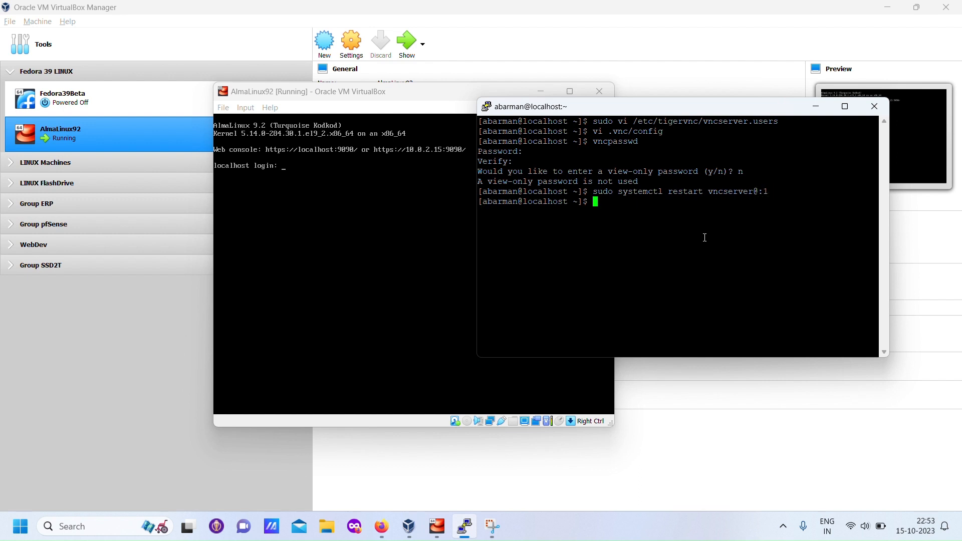
- Check the VNC service for display 1 with sudo systemctl status vncserver@:1, and quit the status output
key(Up)
key(Left)
key(Left)
key(Left)
key(Left)
key(Left)
key(Left)
key(Left)
key(Left)
key(Left)
key(Left)
key(Left)
key(Left)
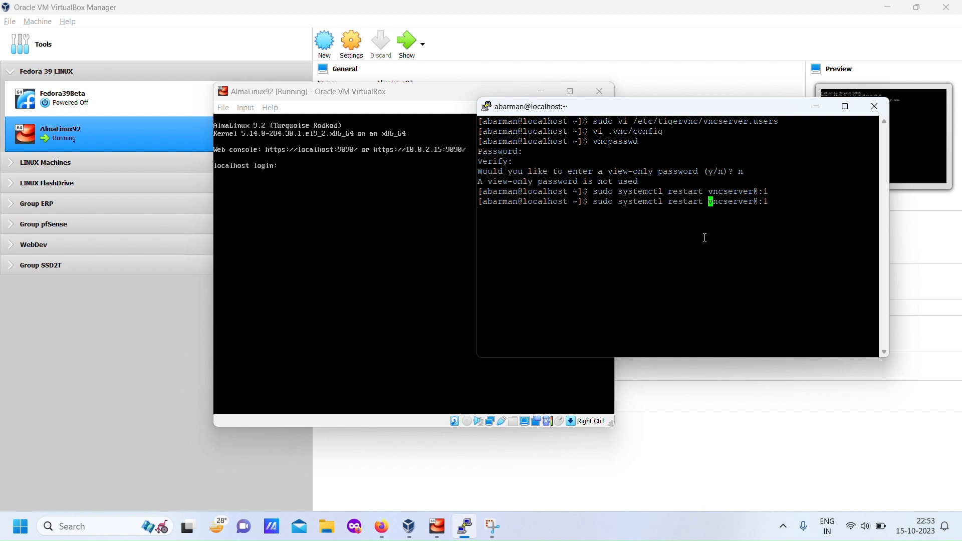
key(BackSpace)
key(BackSpace)
key(BackSpace)
key(BackSpace)
key(BackSpace)
key(BackSpace)
key(BackSpace)
key(BackSpace)
text(status)
key(Return)
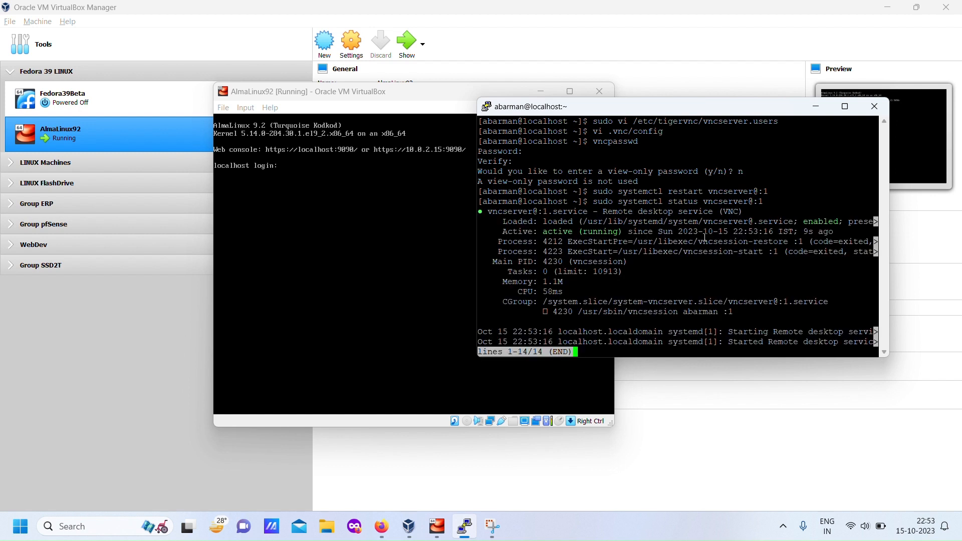
text(qsud)
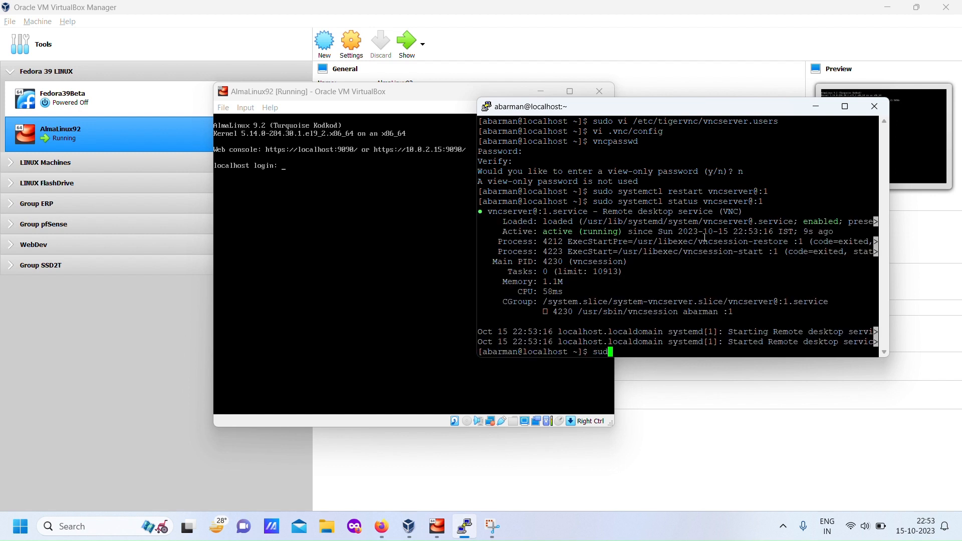
text(o systemctl -t service -a)
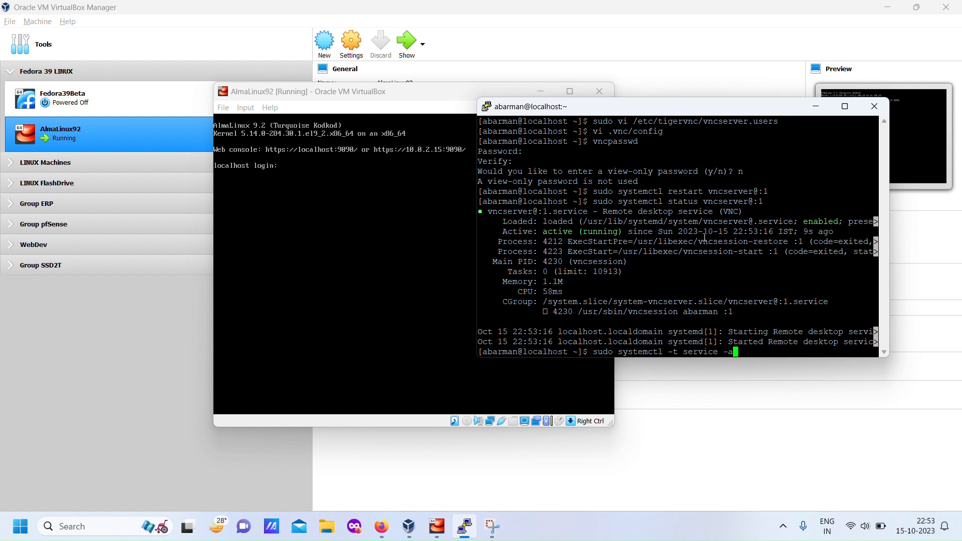
text( --state running)
- List running services with sudo systemctl -t service -a --state running, find the vncserver@:1.service entry, and quit the list
key(Return)
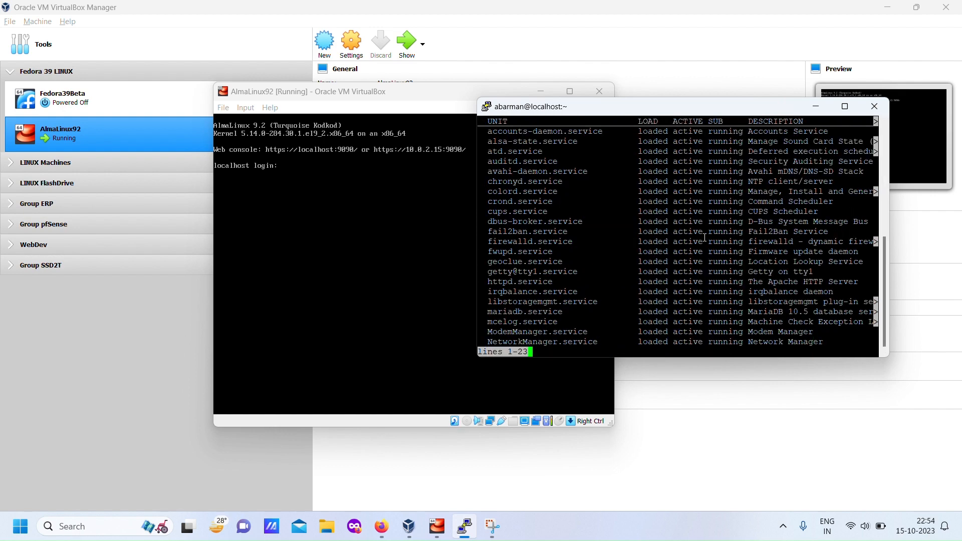
key(space)
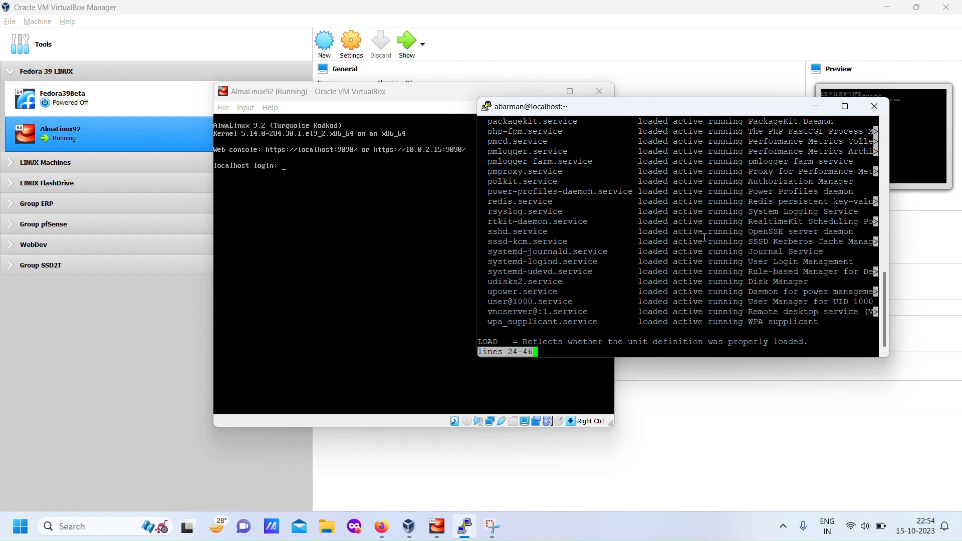
drag(484, 314, 871, 313)
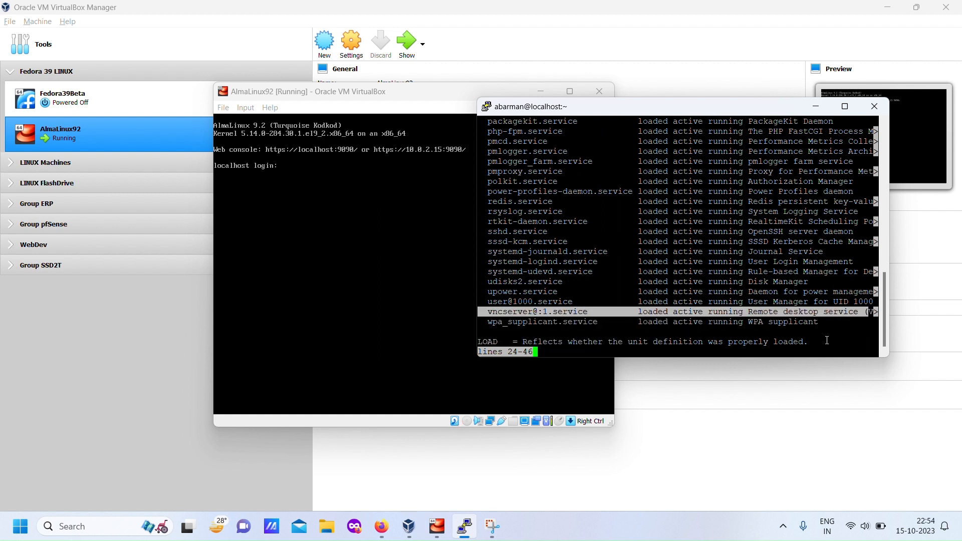
text(qn)
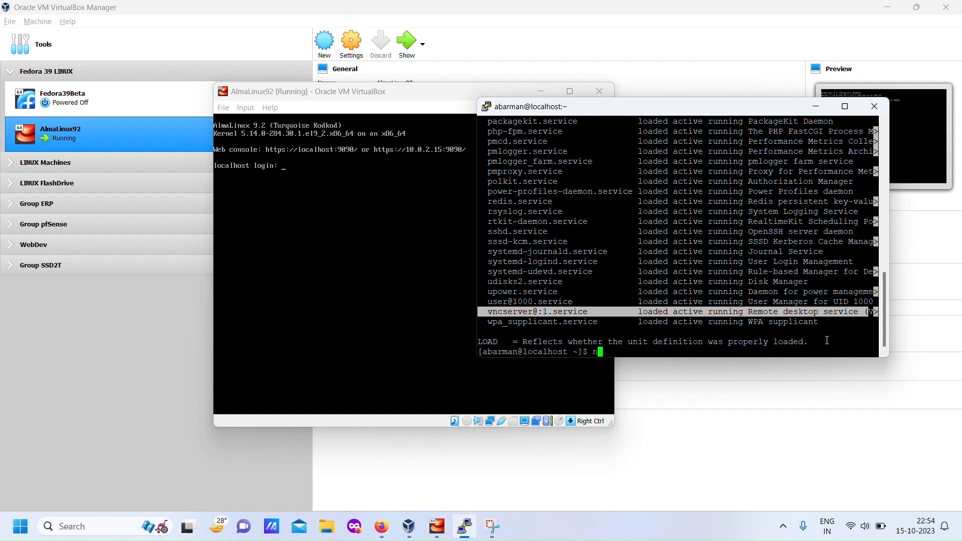
text(etstat)
- List the server's network connections and listening ports with sudo netstat -plutan
key(Left)
key(Left)
key(Left)
key(Left)
key(Left)
key(Left)
key(Left)
key(Left)
text(sudo)
key(Right)
key(Right)
key(Right)
key(Right)
key(Right)
key(Right)
key(Right)
key(Right)
text(-plutan)
key(Return)
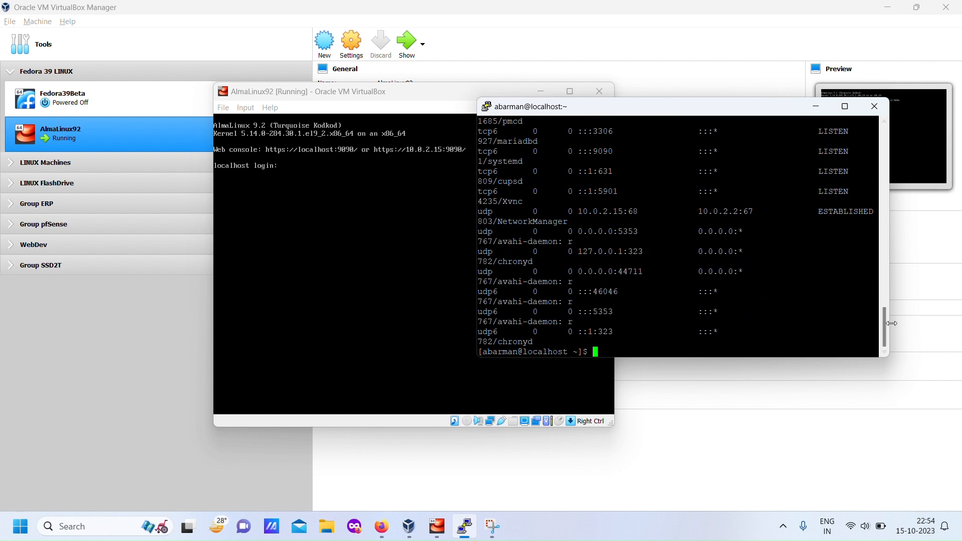
- Find the tcp and tcp6 Xvnc entries in the netstat output and examine their local addresses and ports
drag(883, 326, 878, 273)
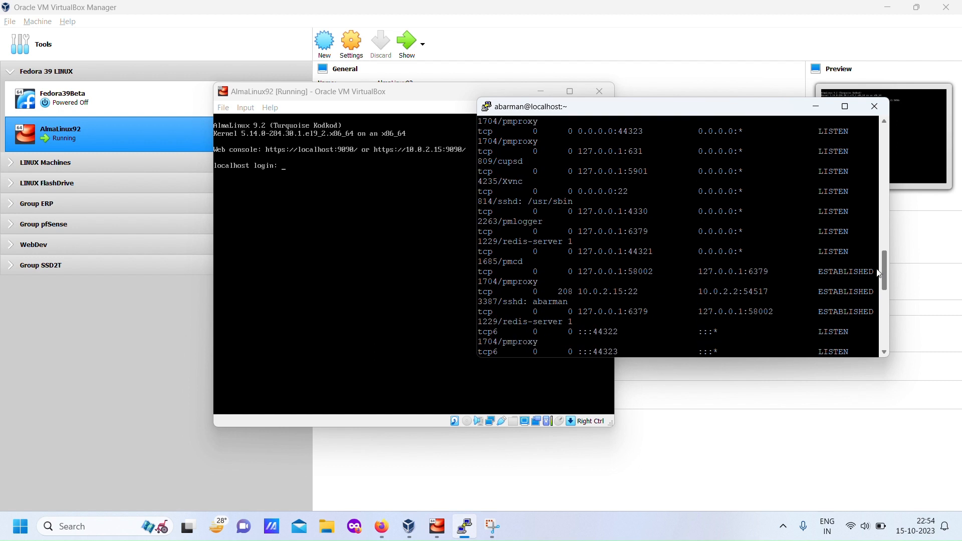
drag(878, 274, 879, 261)
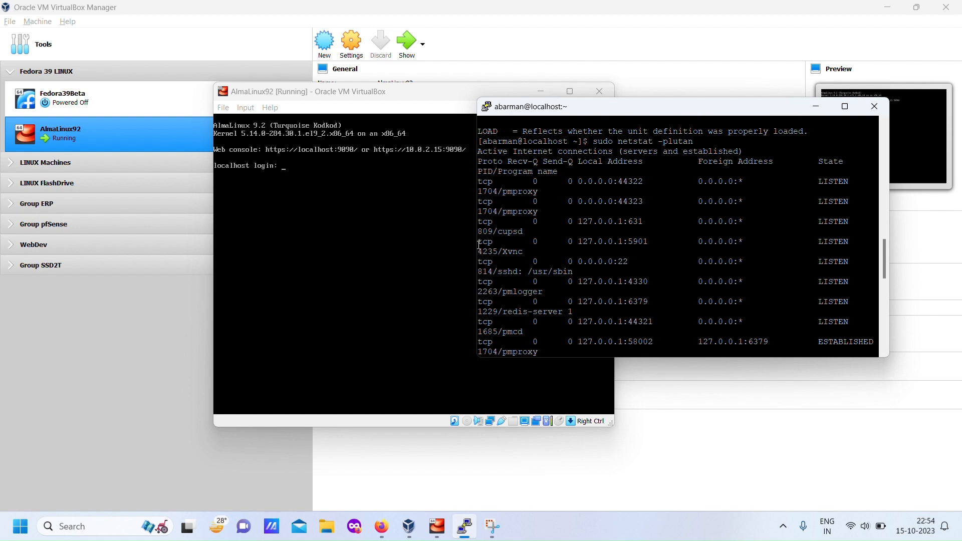
drag(481, 242, 537, 254)
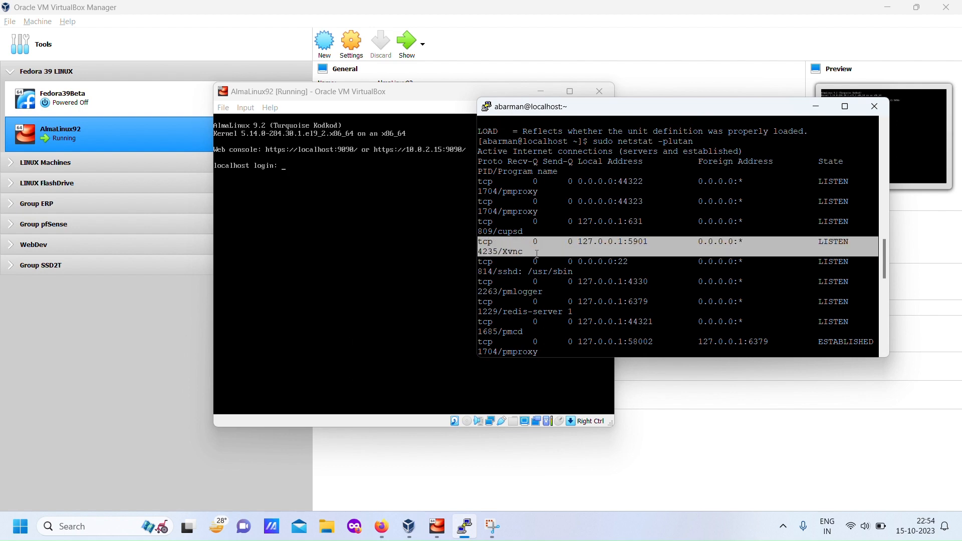
scroll(621, 279, up, 8)
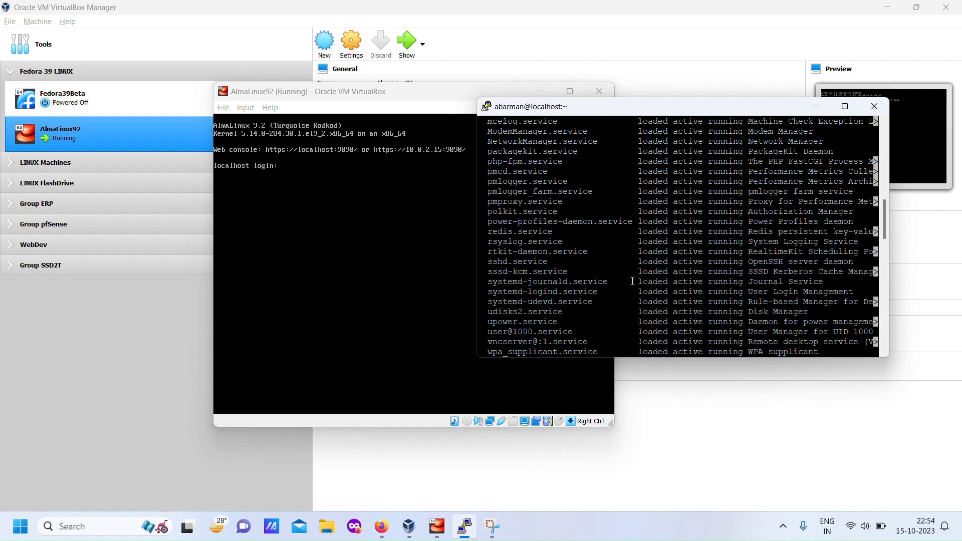
scroll(627, 280, down, 15)
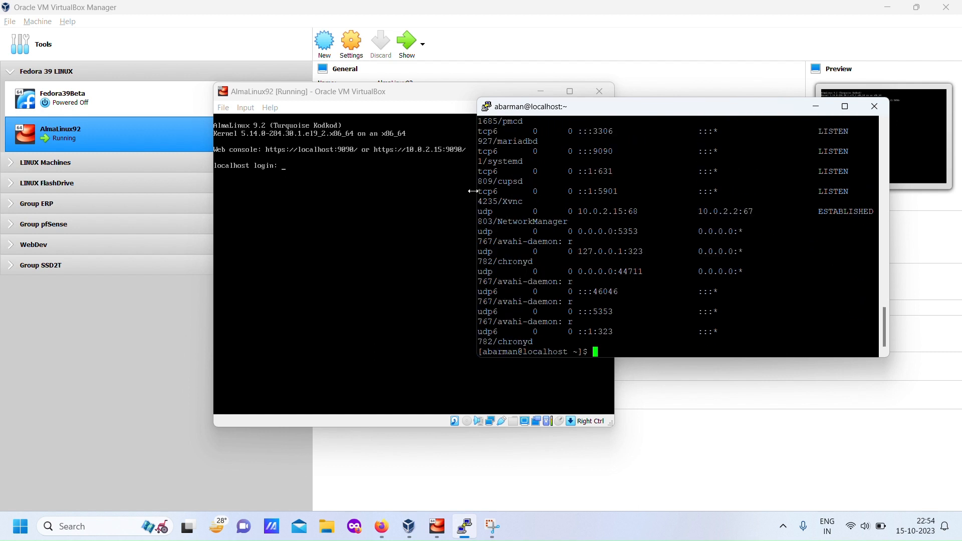
drag(479, 192, 819, 206)
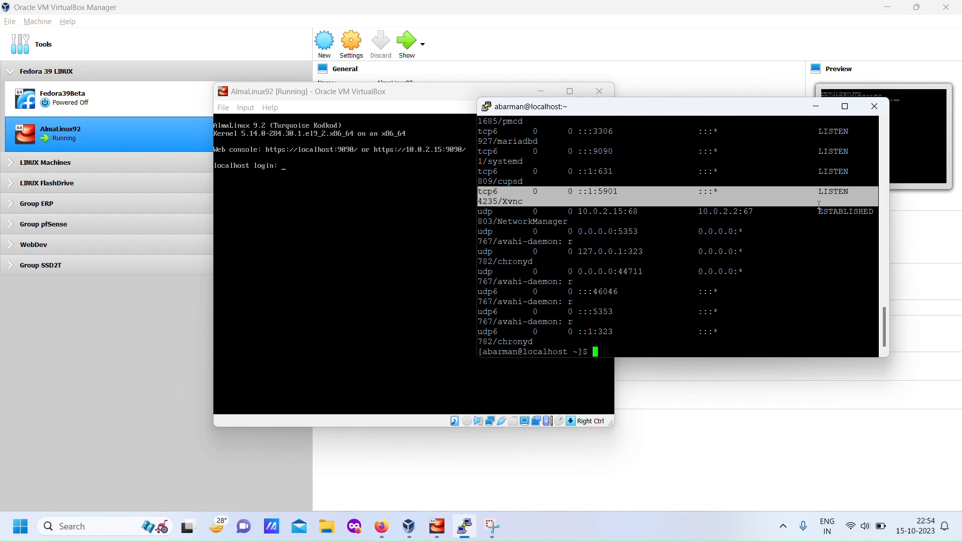
click(769, 257)
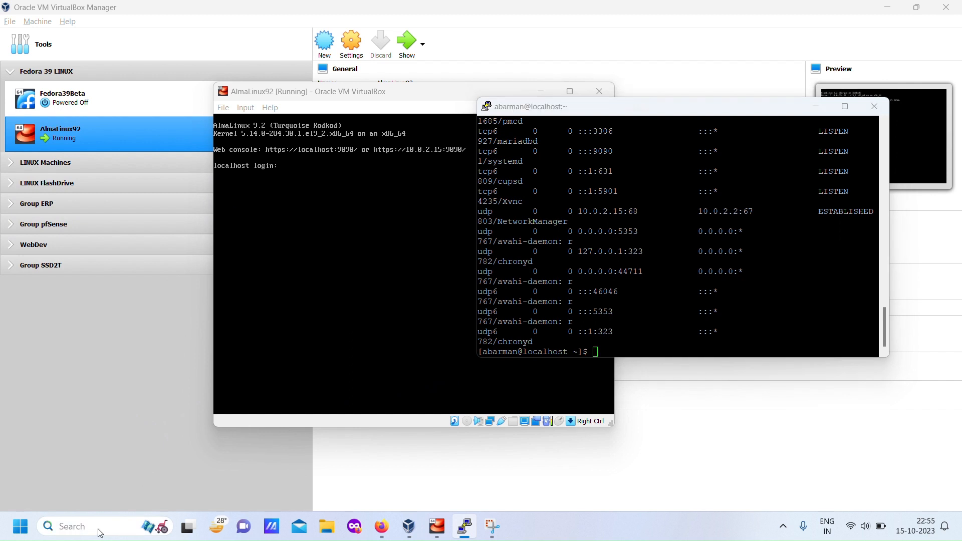
- Launch UltraVNC Viewer and start a direct connection to 127.0.0.1:45901
click(99, 527)
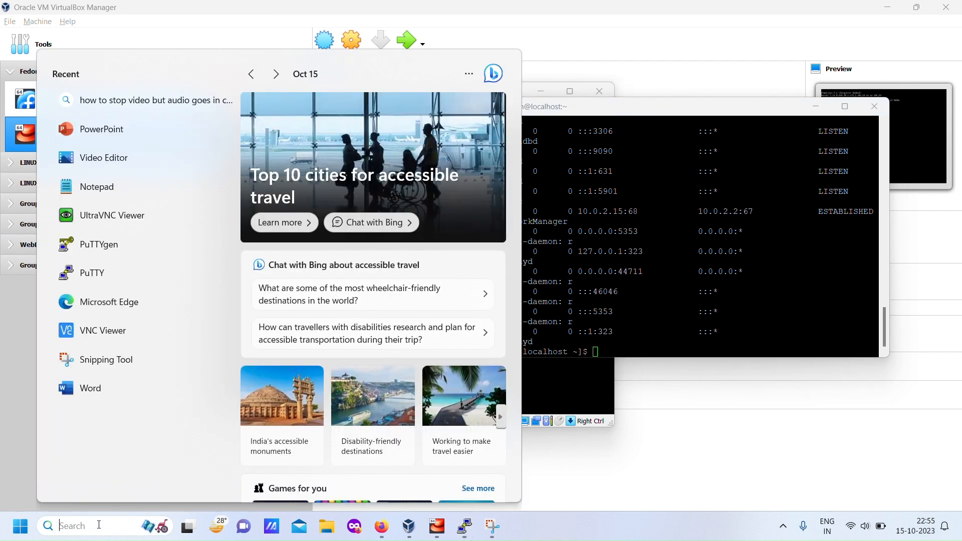
click(102, 217)
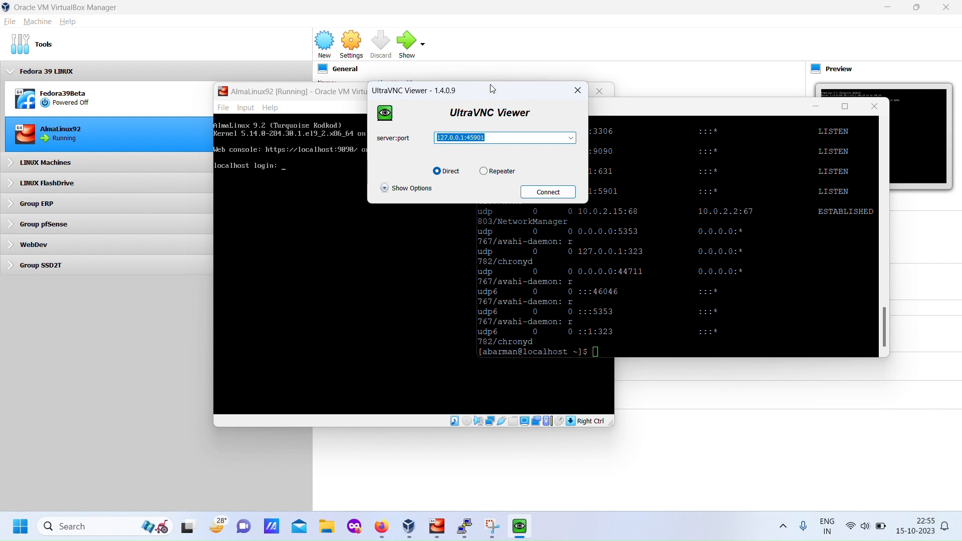
drag(493, 89, 466, 160)
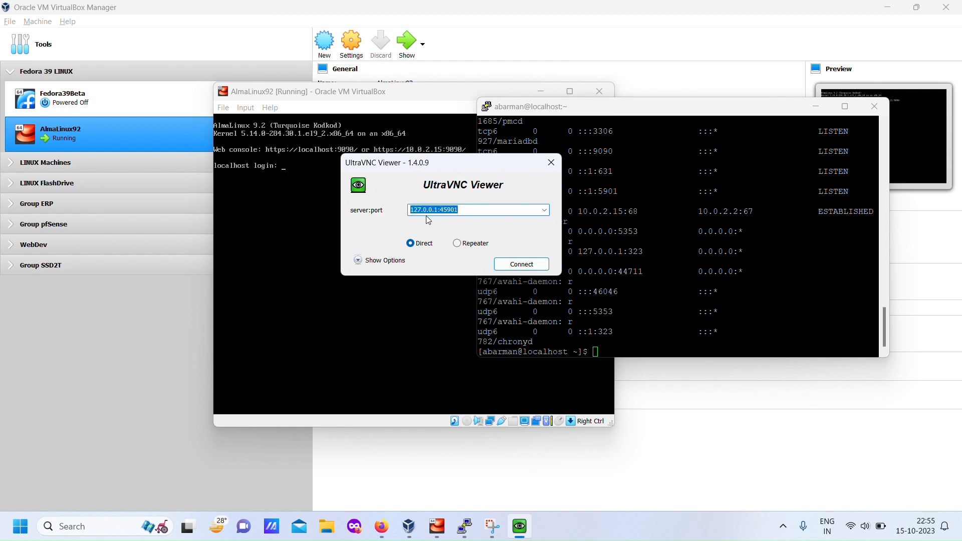
click(466, 211)
click(527, 269)
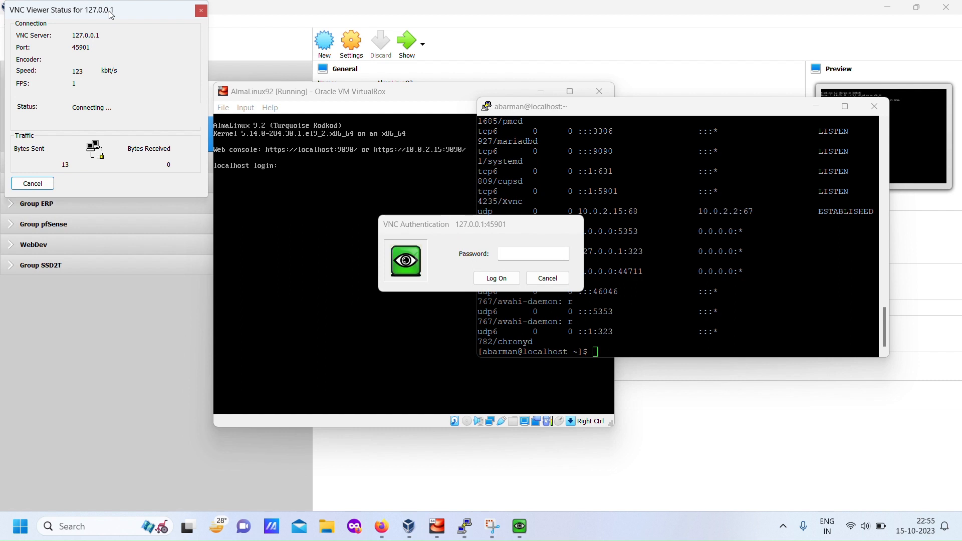
- Enter the VNC password in the VNC Authentication dialog and log on to the AlmaLinux desktop
drag(109, 11, 125, 64)
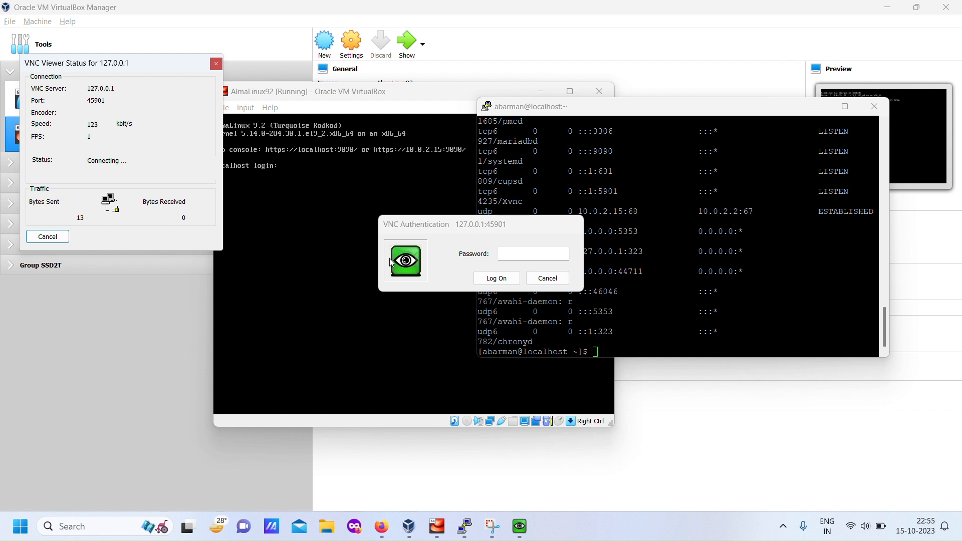
click(511, 256)
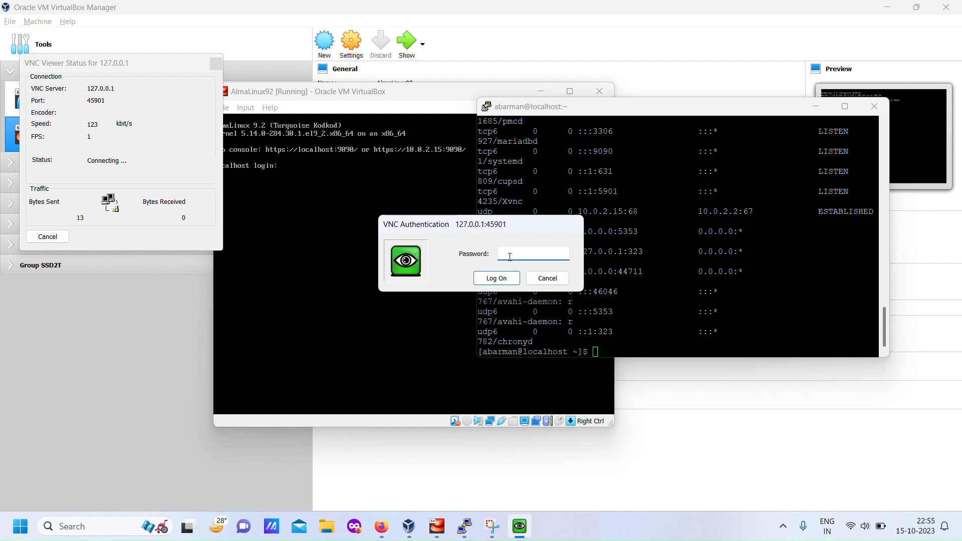
text(password)
key(Return)
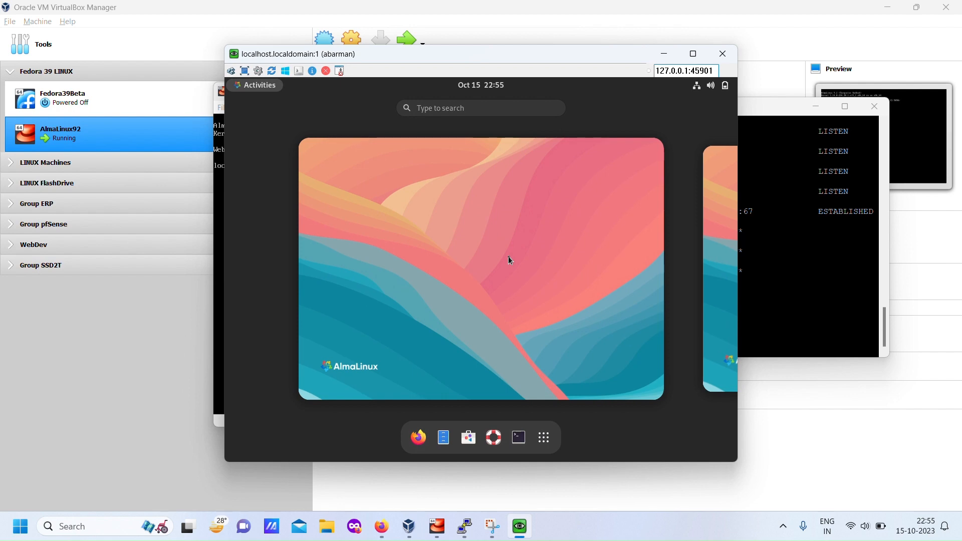
click(419, 437)
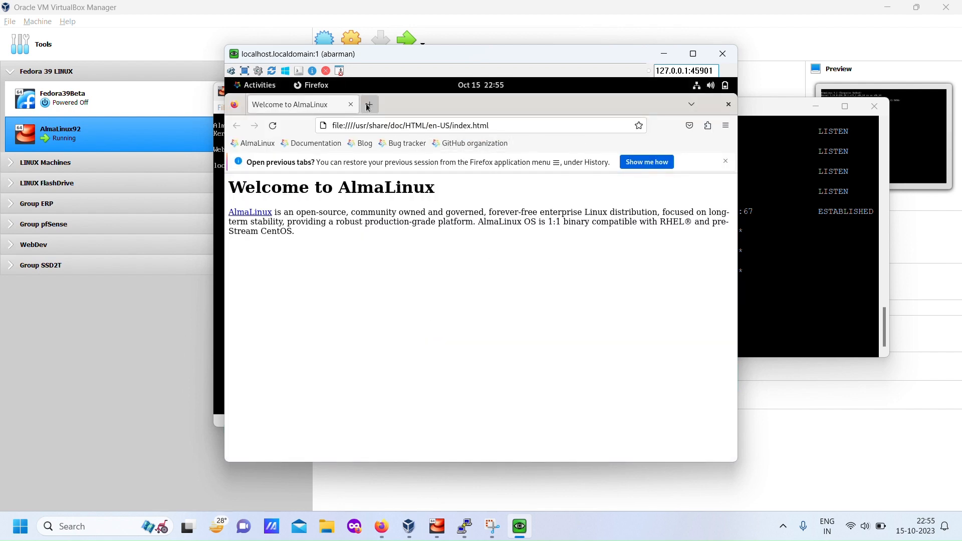
click(375, 107)
text(http)
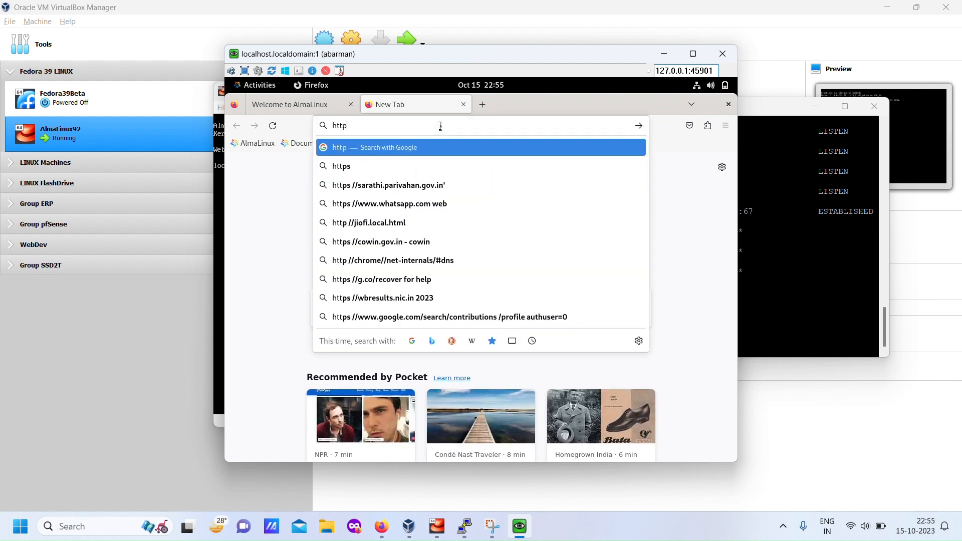
text(s://lo)
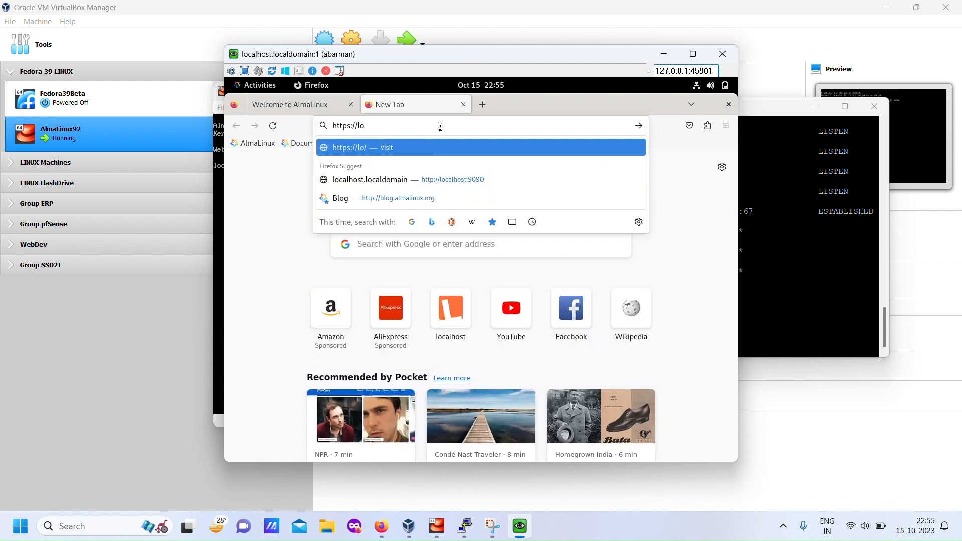
text(calhost:9090)
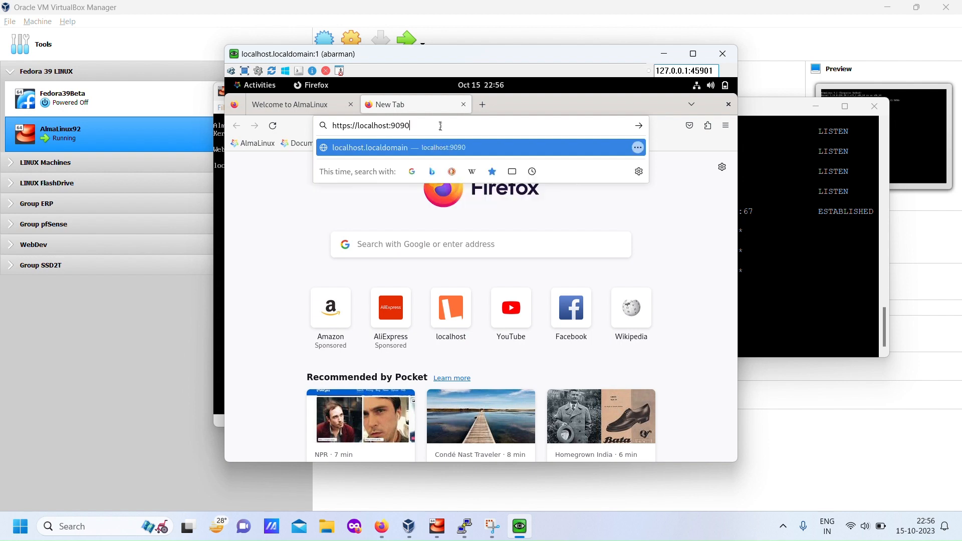
key(Return)
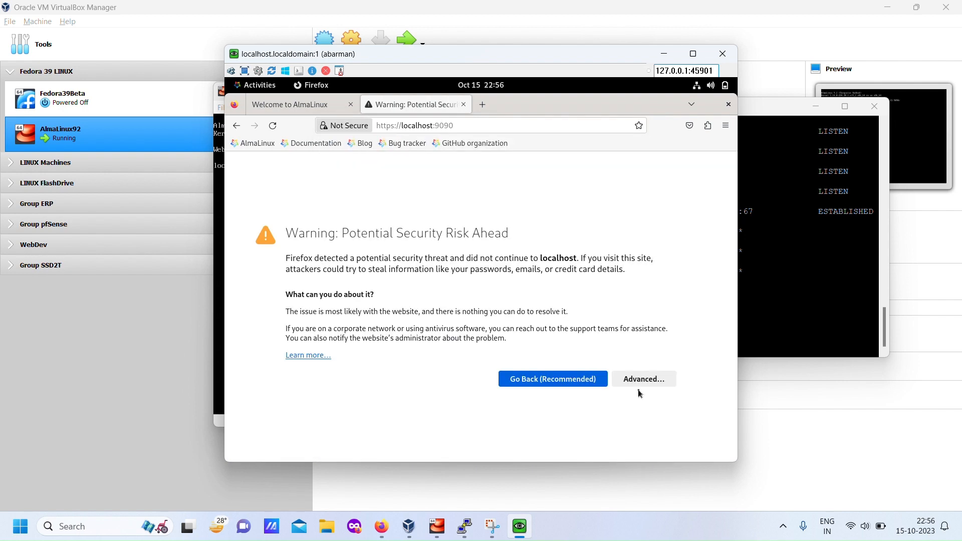
scroll(545, 364, down, 3)
click(532, 425)
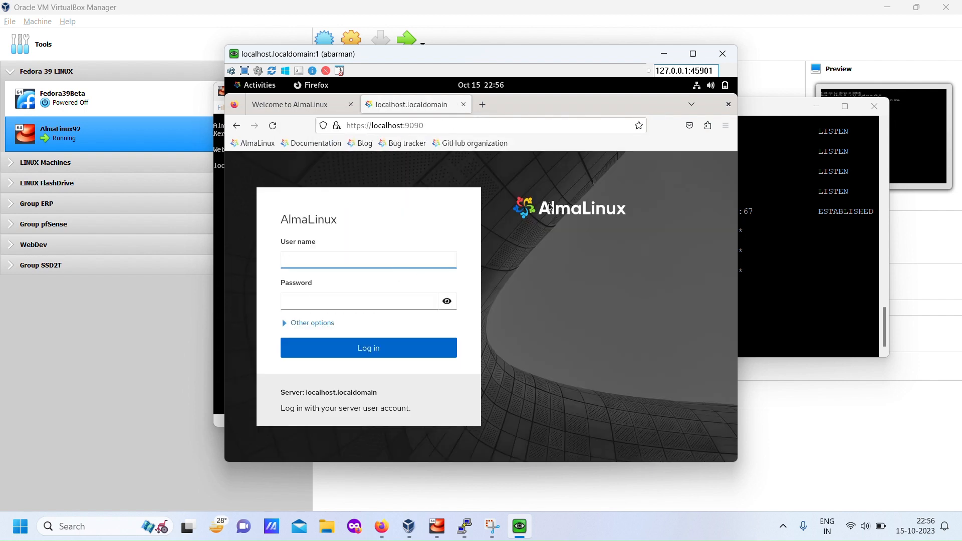
- Load localhost without a port number in another new Firefox tab to check the web server's page
click(483, 104)
click(458, 125)
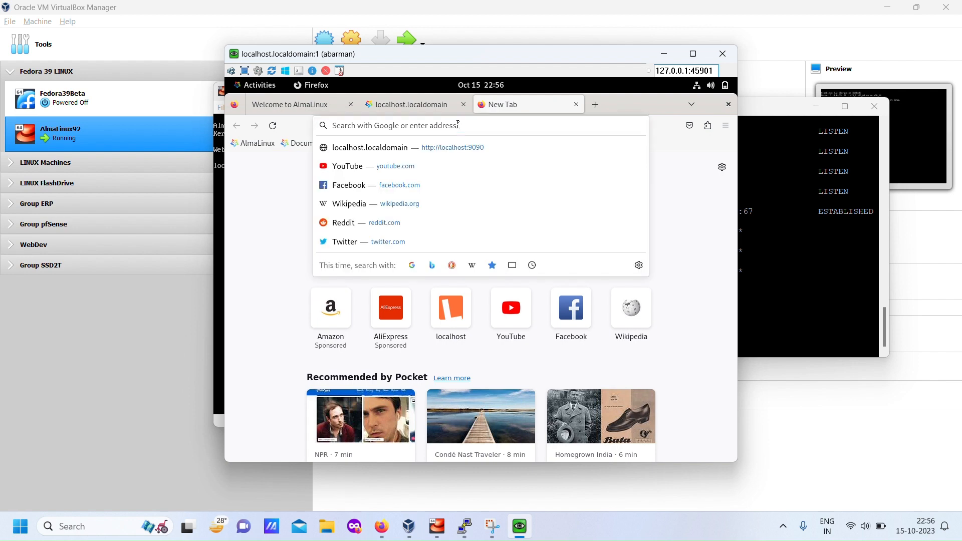
text(localhost)
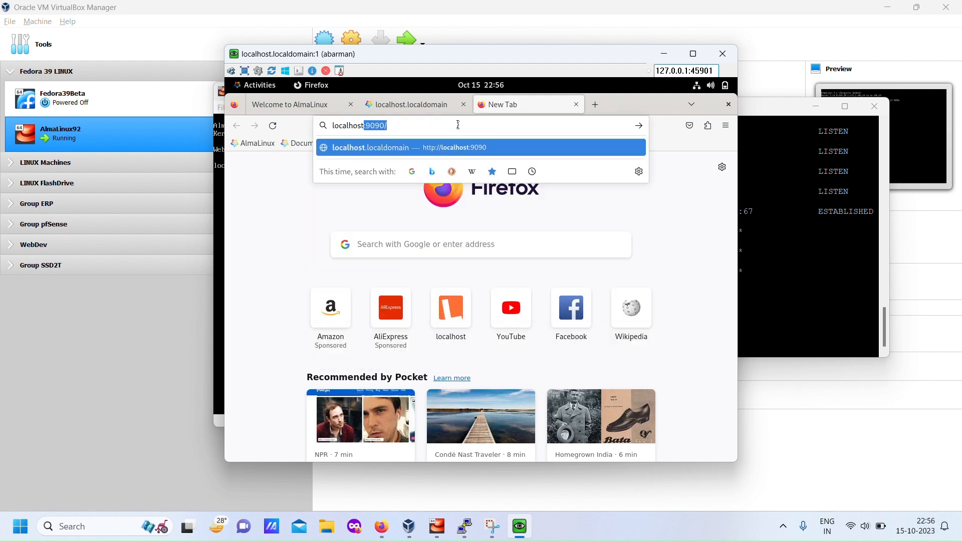
key(Delete)
key(Return)
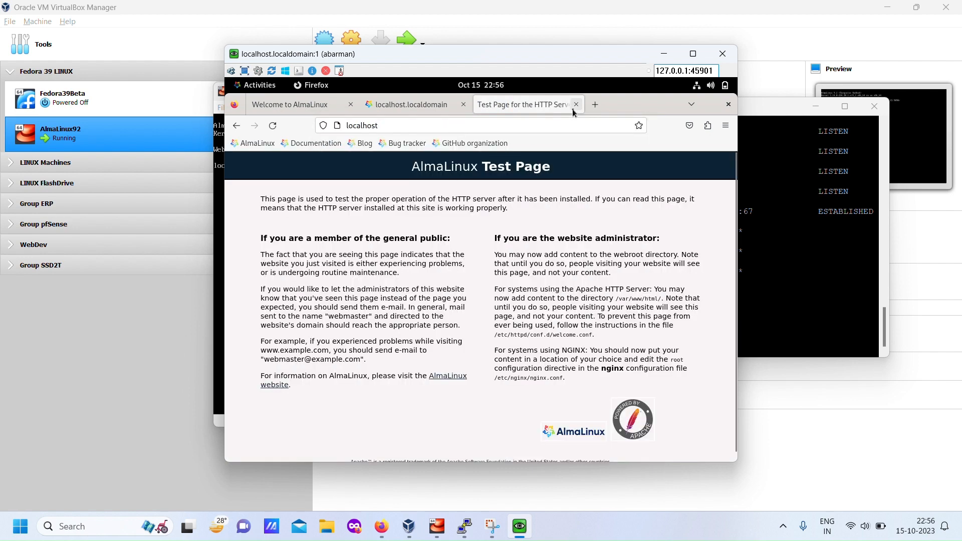
- Close all open Firefox tabs, including the AlmaLinux welcome page, to return to the remote desktop
click(577, 106)
click(464, 105)
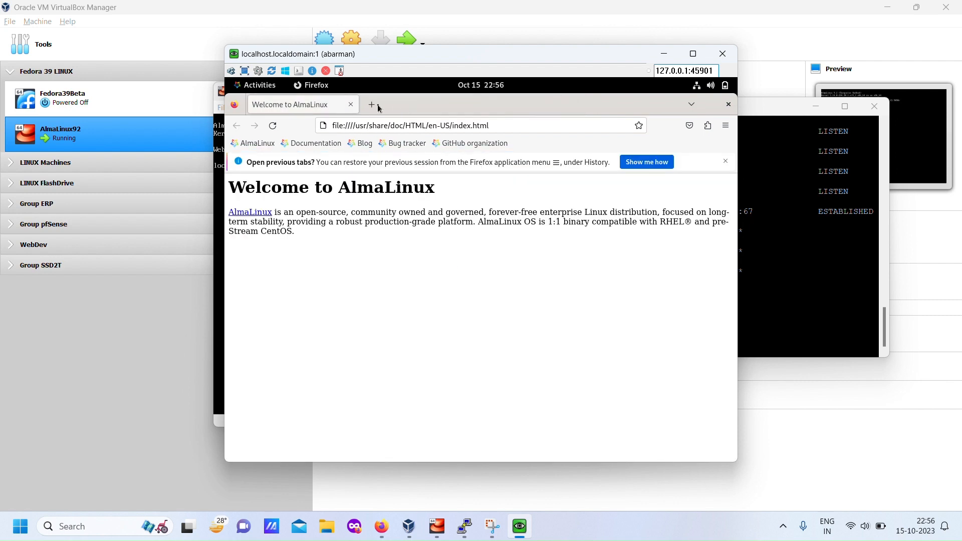
click(351, 106)
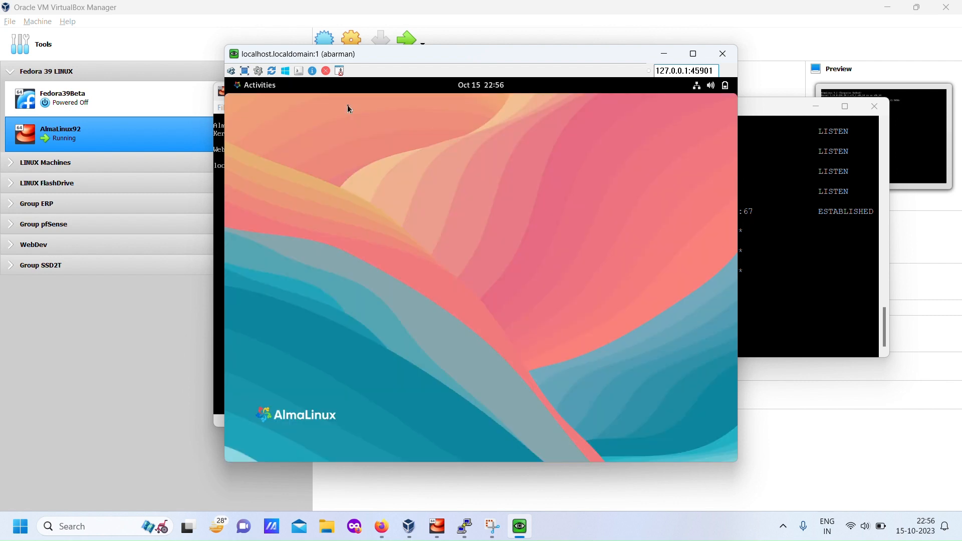
- Disconnect the VNC viewer session and rerun the previous port-listing command in the SSH terminal to review the current connections
click(326, 71)
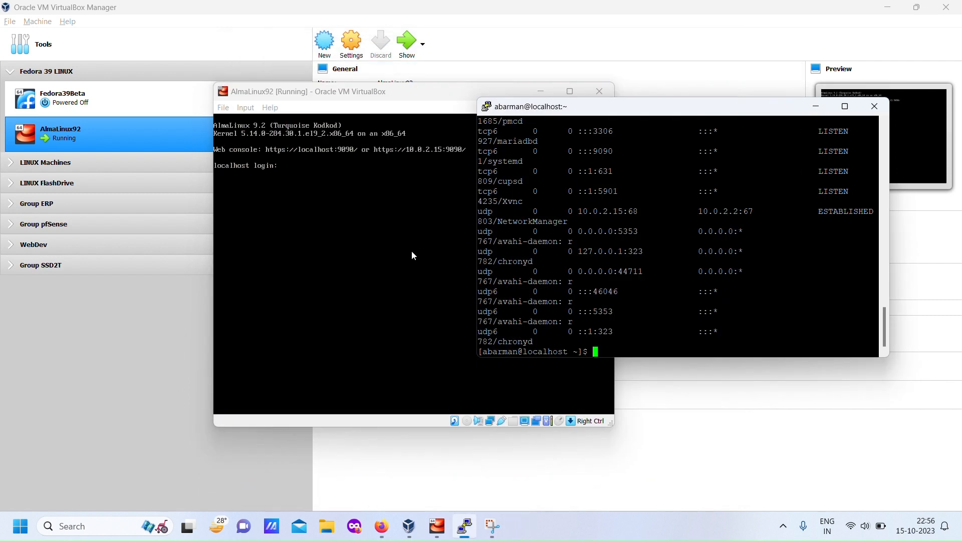
key(Up)
key(Return)
scroll(827, 214, up, 4)
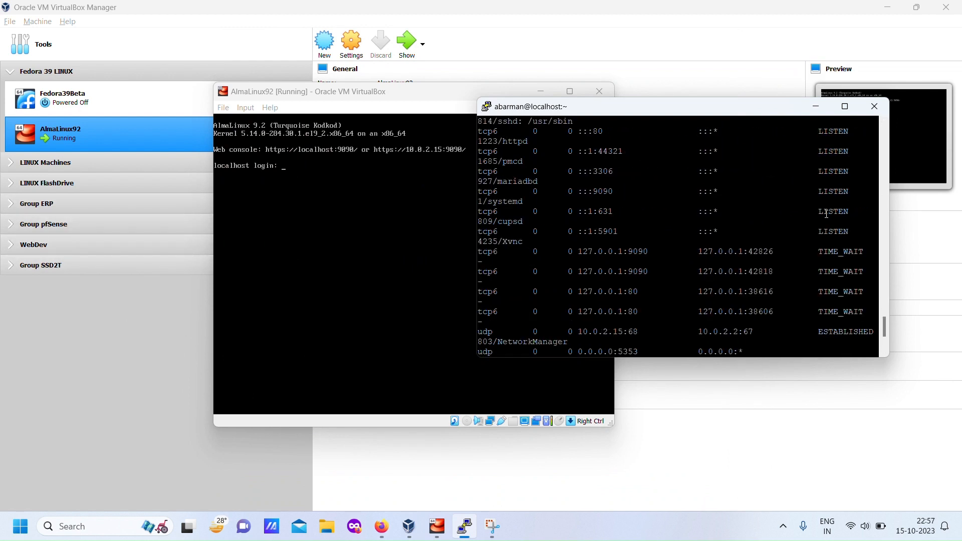
scroll(793, 229, up, 8)
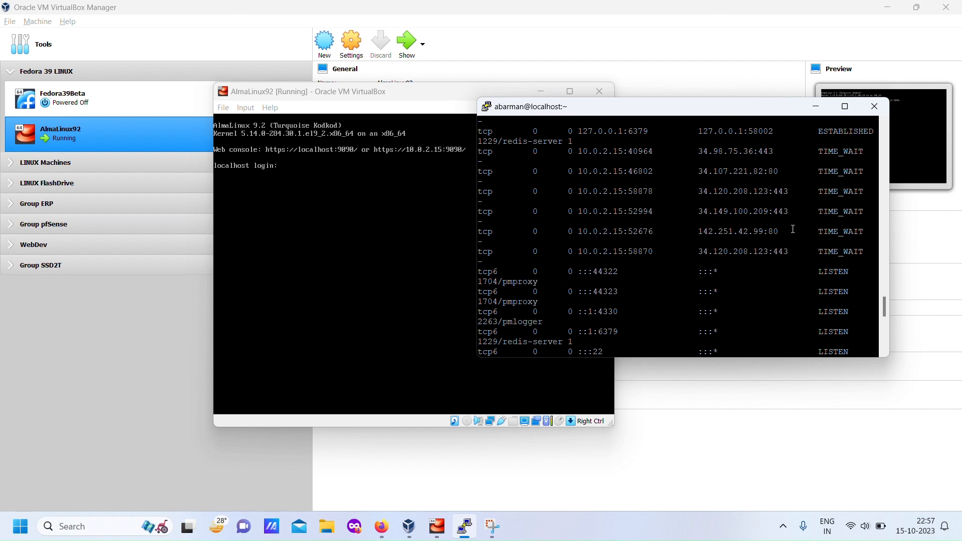
scroll(792, 229, up, 3)
scroll(793, 250, down, 12)
- Run the port-listing command once more in the SSH terminal and clear the screen
key(Return)
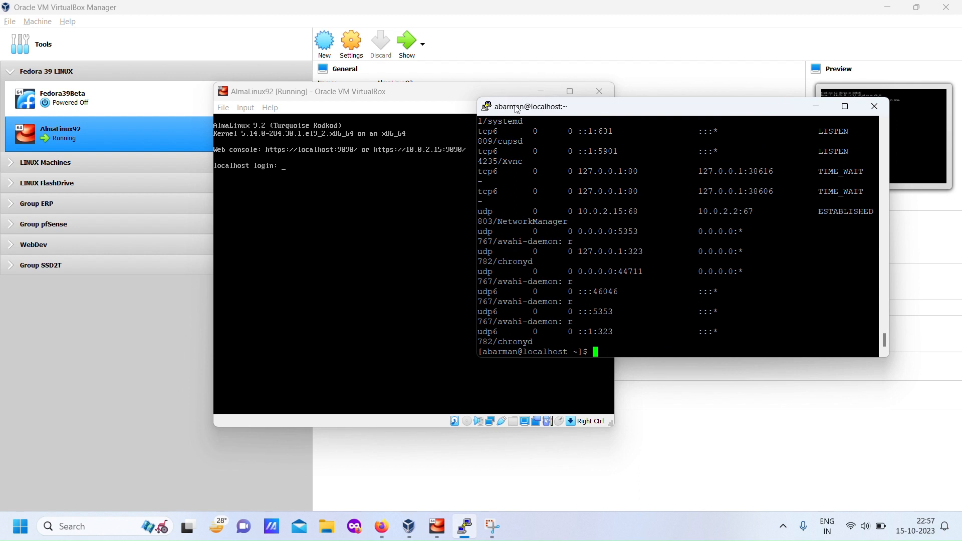
text(clear)
key(Return)
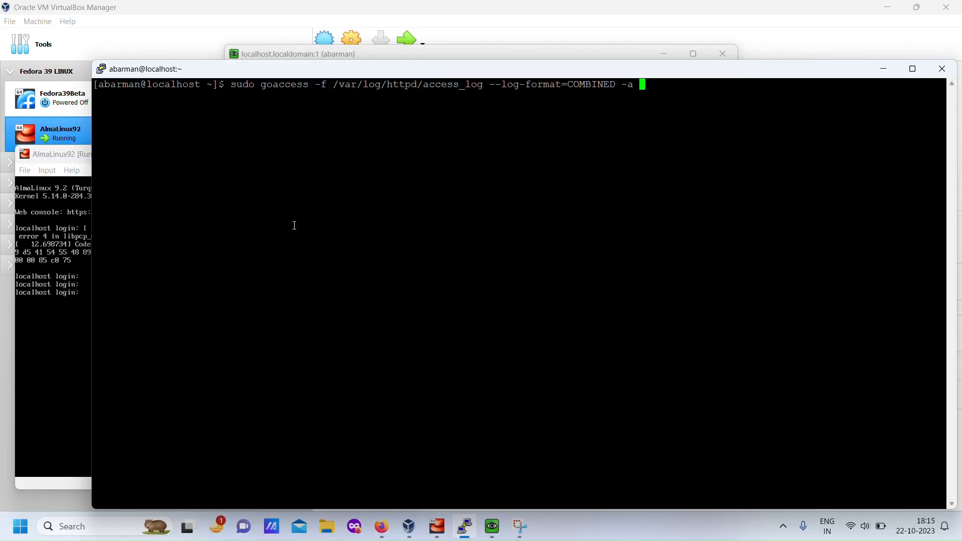
- Run sudo goaccess -f /var/log/httpd/access_log --log-format=COMBINED -a, look through the terminal dashboard's panels, and quit GoAccess
key(Return)
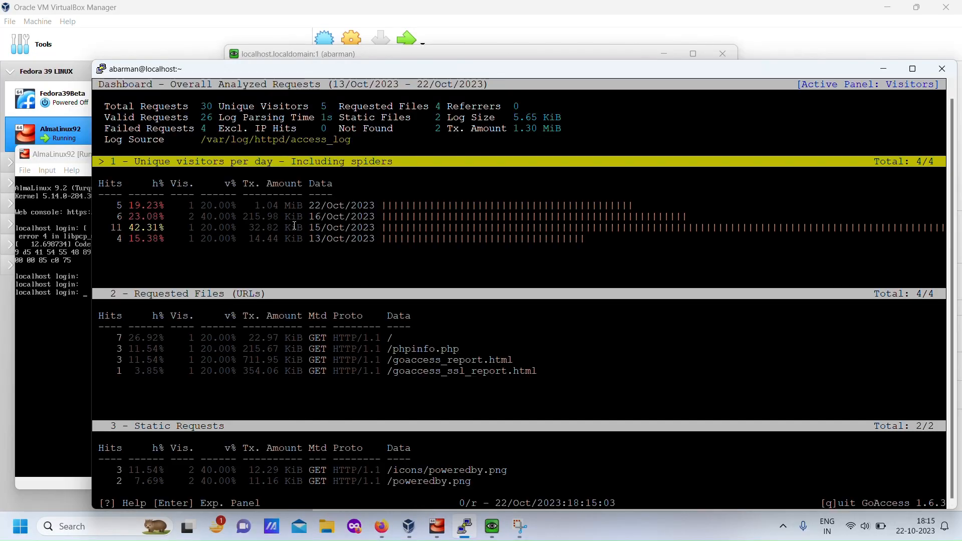
scroll(294, 225, down, 20)
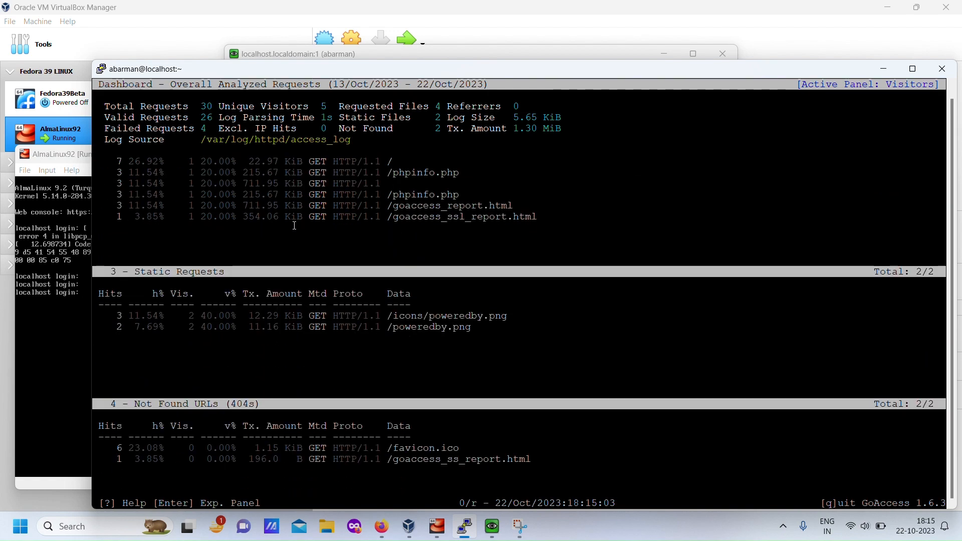
scroll(294, 226, down, 9)
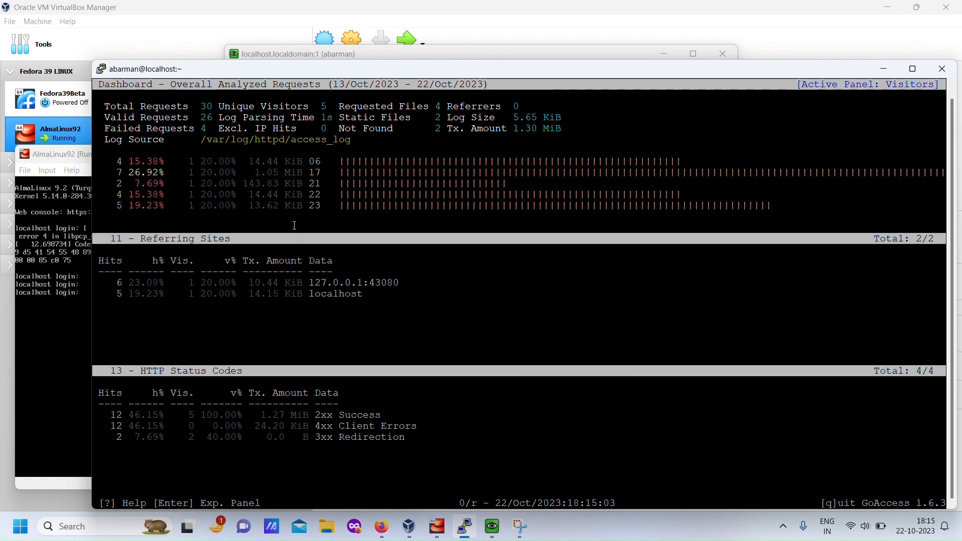
scroll(295, 225, up, 20)
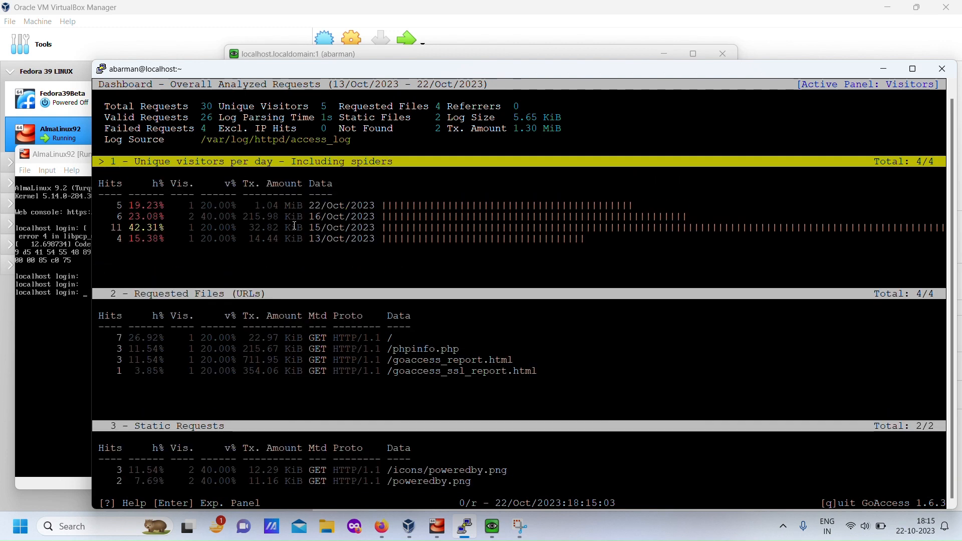
scroll(294, 225, down, 6)
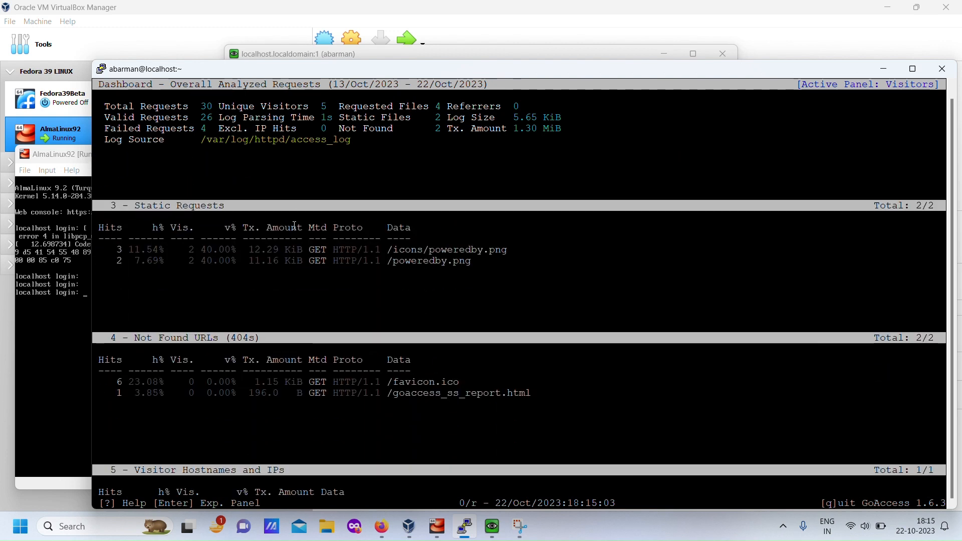
key(q)
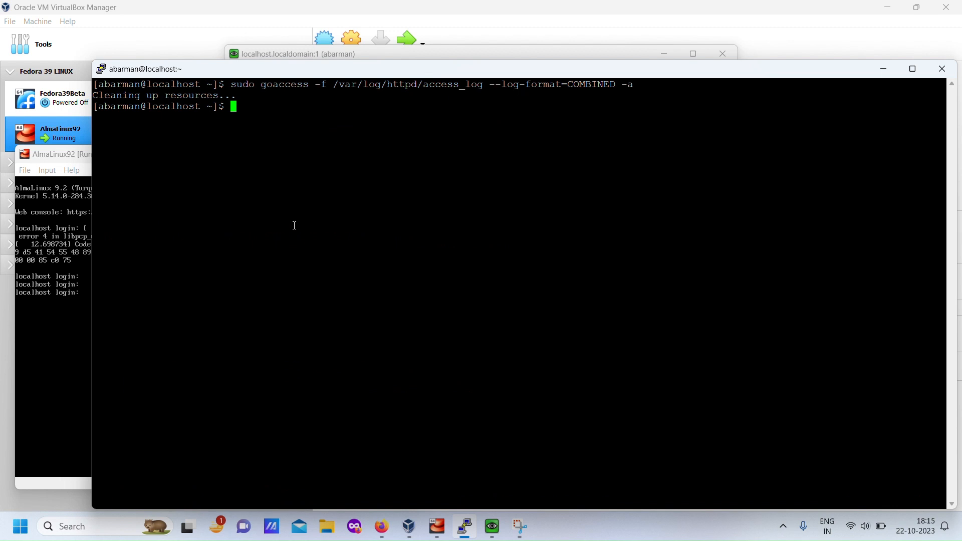
- Try GoAccess on /var/log/httpd/ssl_access_log with log format '%h %^[%d:%t %^] "%r" %s "%R" "%u" %^ %D', date format %d/%b/%Y, time format %T, and -o -a /var/www/html/goaccess_ssl_report.html
key(Up)
key(Up)
key(Up)
key(Up)
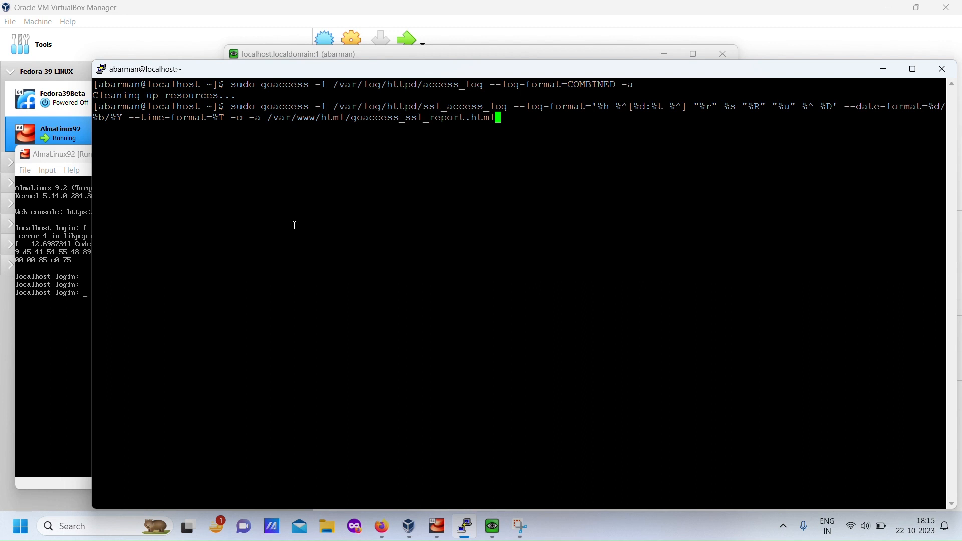
key(Return)
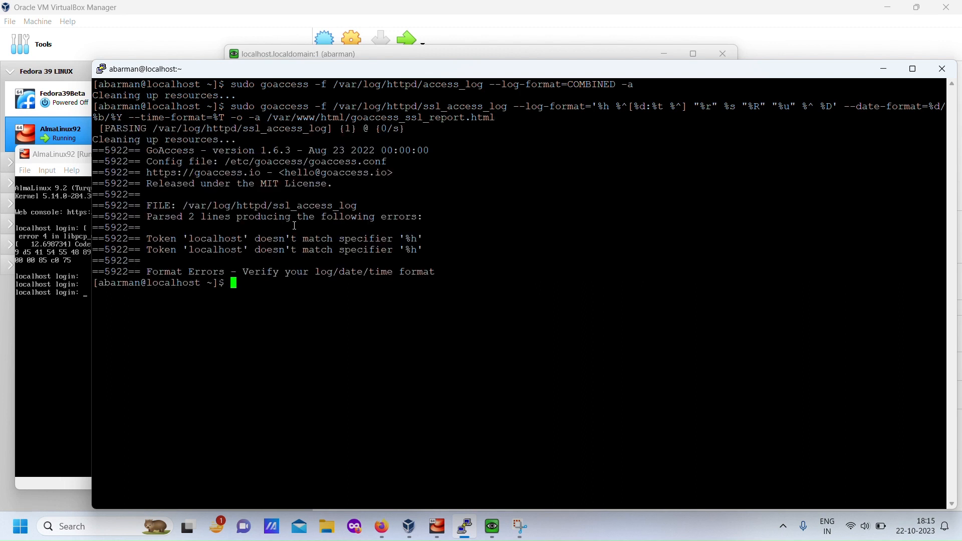
- Generate the HTML report by recalling and running sudo goaccess /var/log/httpd/access_log --log-format=COMBINED -a -o /var/www/html/goaccess_report.html
key(Up)
key(Up)
key(Up)
key(Up)
key(Up)
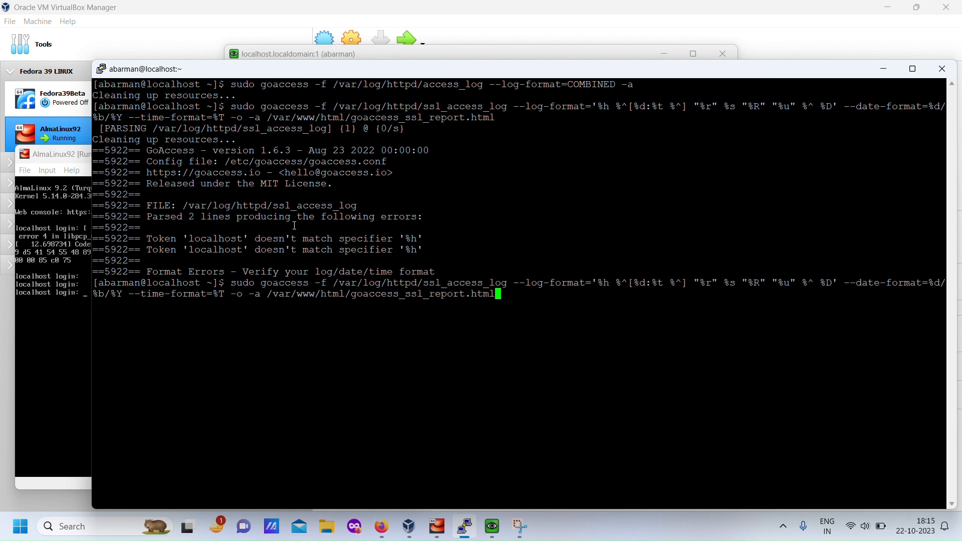
key(Up)
key(Up)
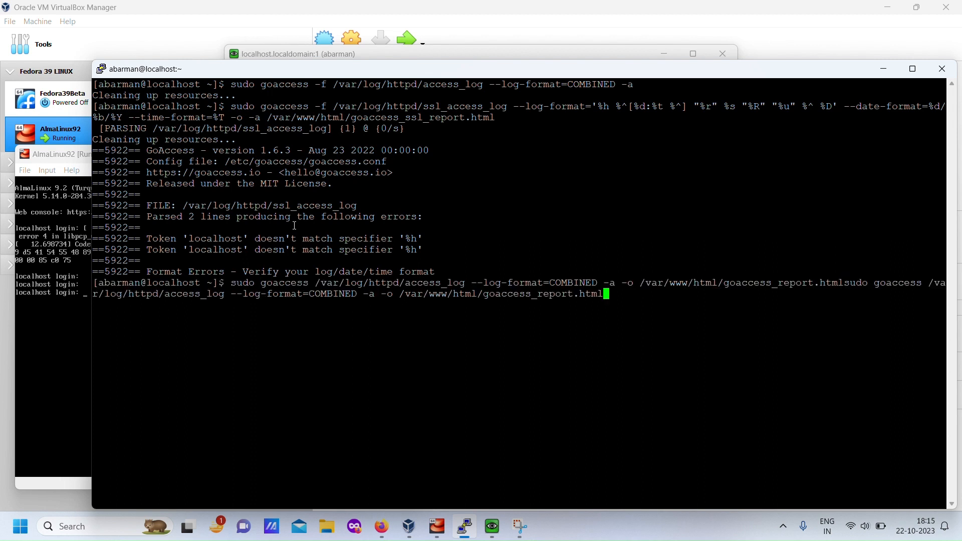
key(Up)
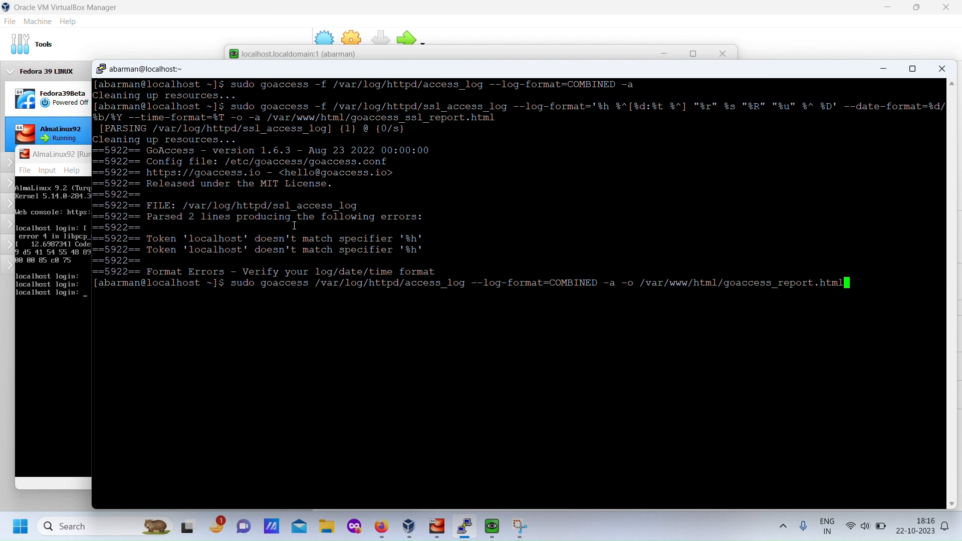
key(Return)
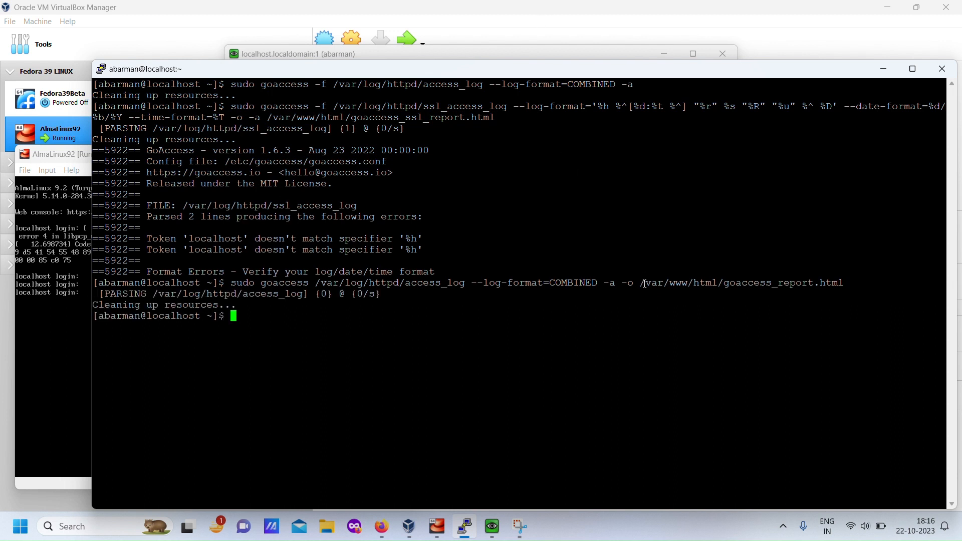
drag(634, 283, 842, 283)
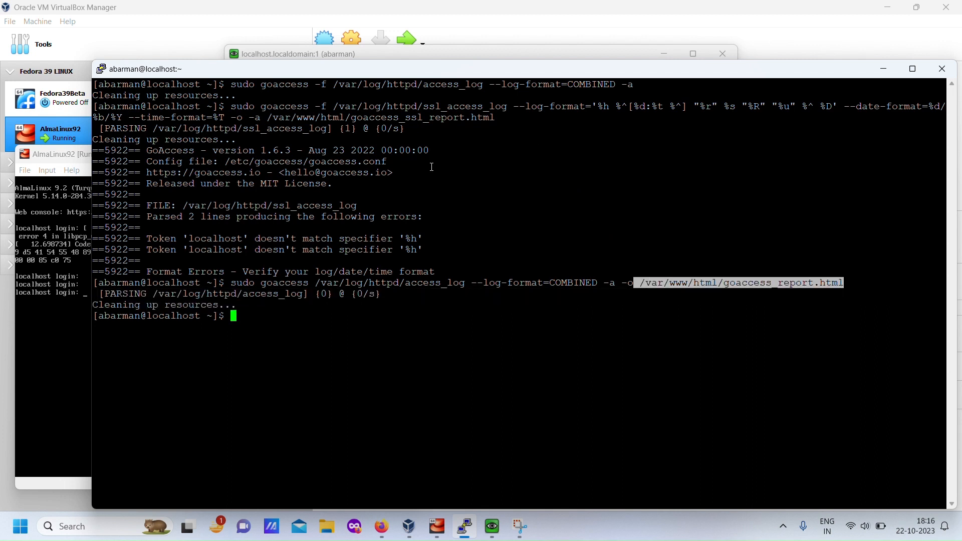
click(400, 353)
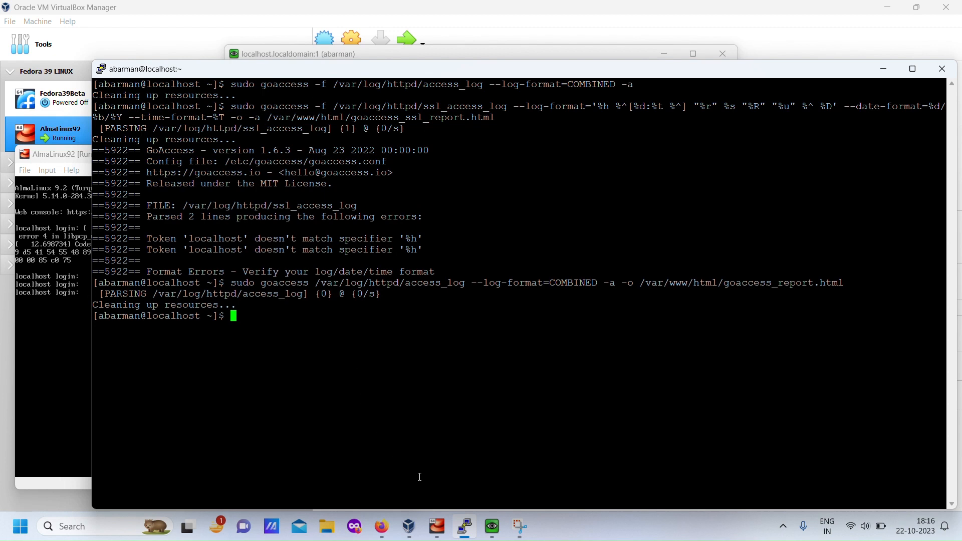
click(493, 527)
mouse_move(228, 80)
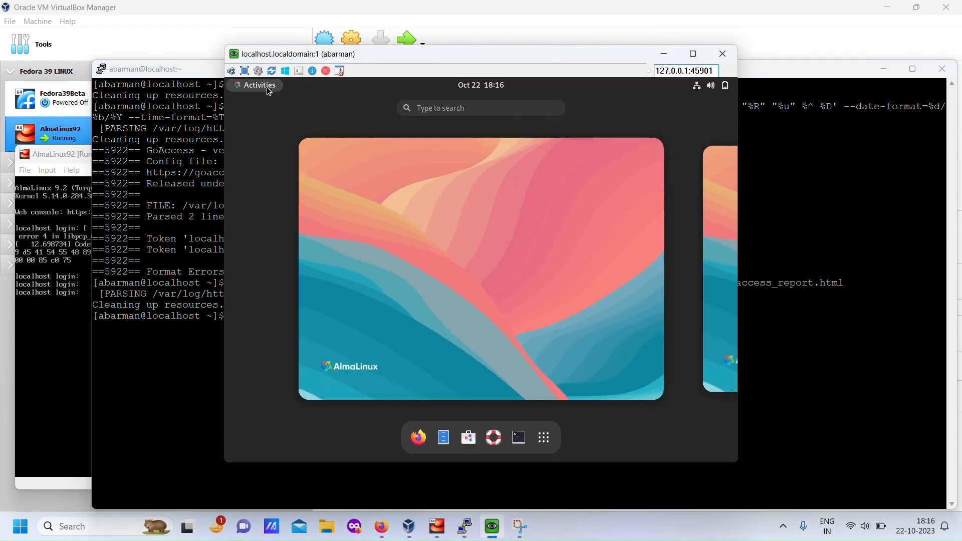
click(419, 438)
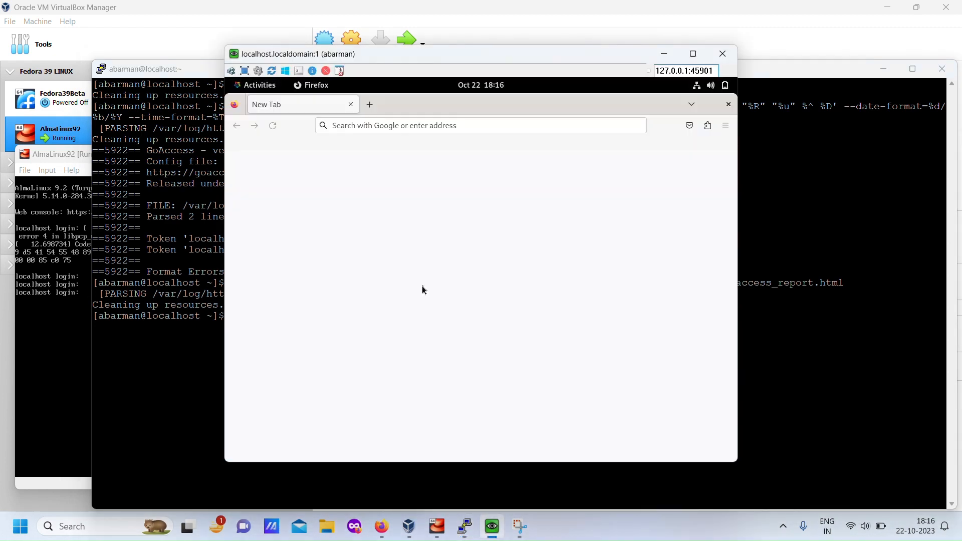
click(374, 107)
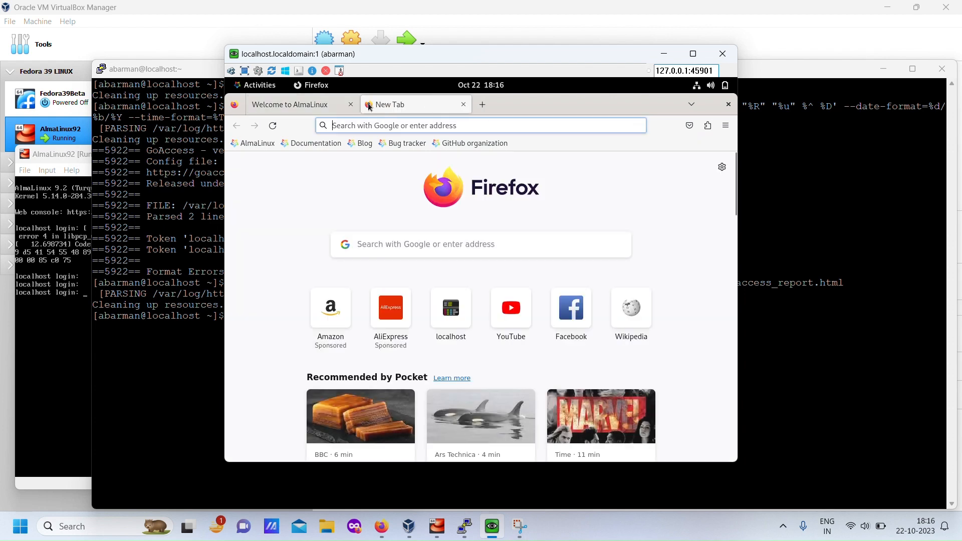
click(350, 125)
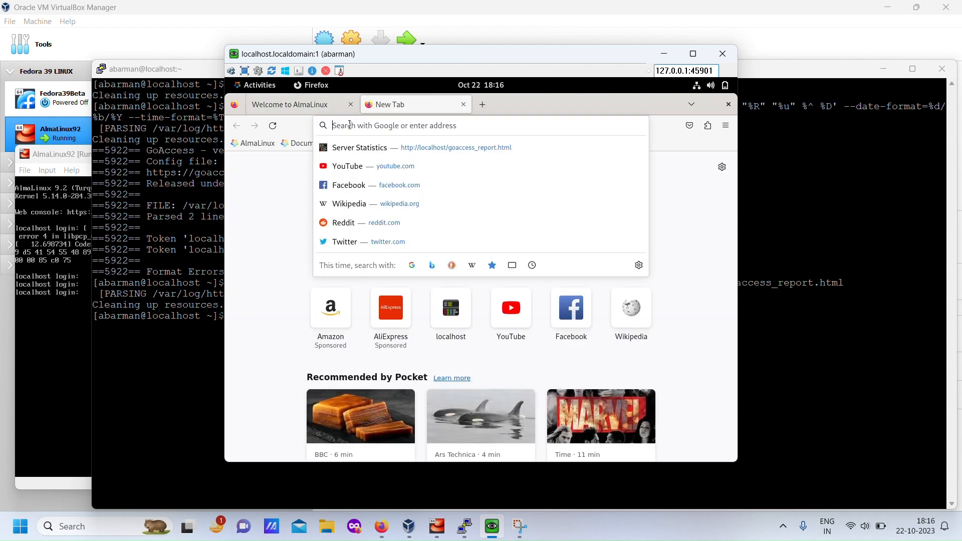
click(401, 149)
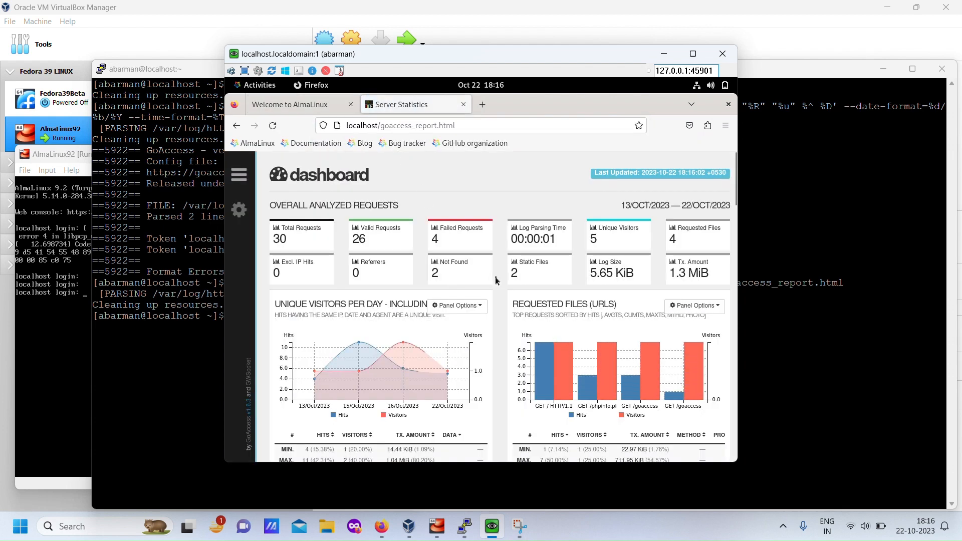
scroll(413, 266, down, 10)
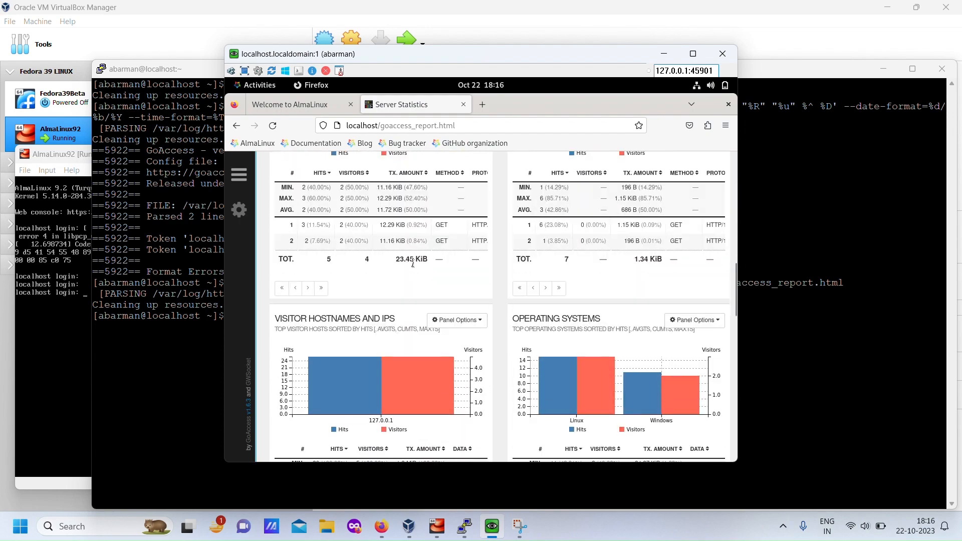
scroll(412, 264, down, 12)
scroll(477, 355, up, 1)
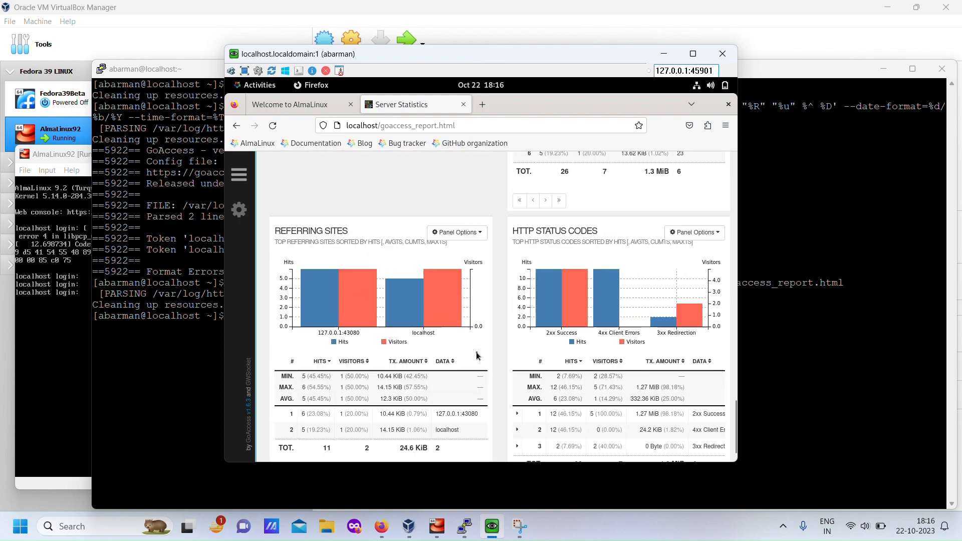
scroll(477, 356, up, 20)
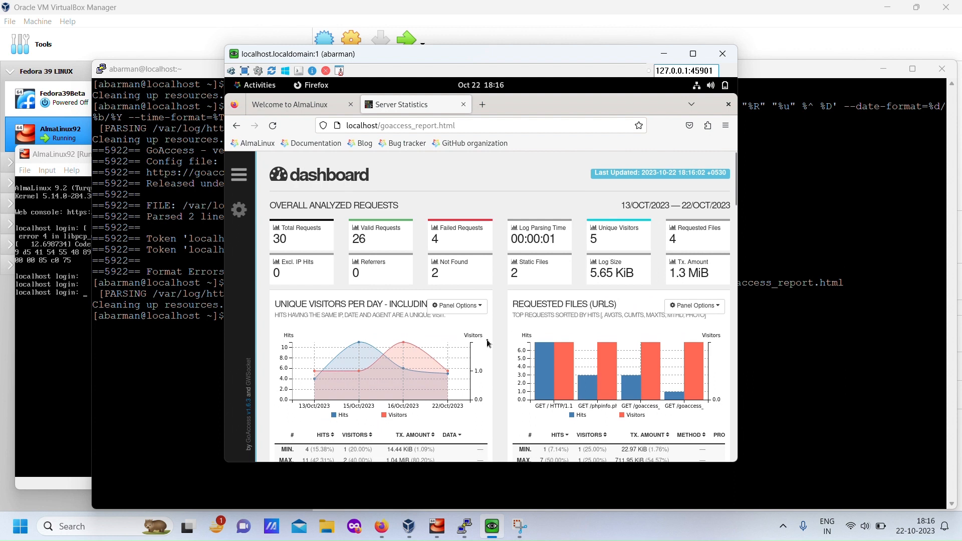
- Load localhost/goaccess_ssl_report.html in the same Firefox tab and look through the SSL report's panels
click(411, 129)
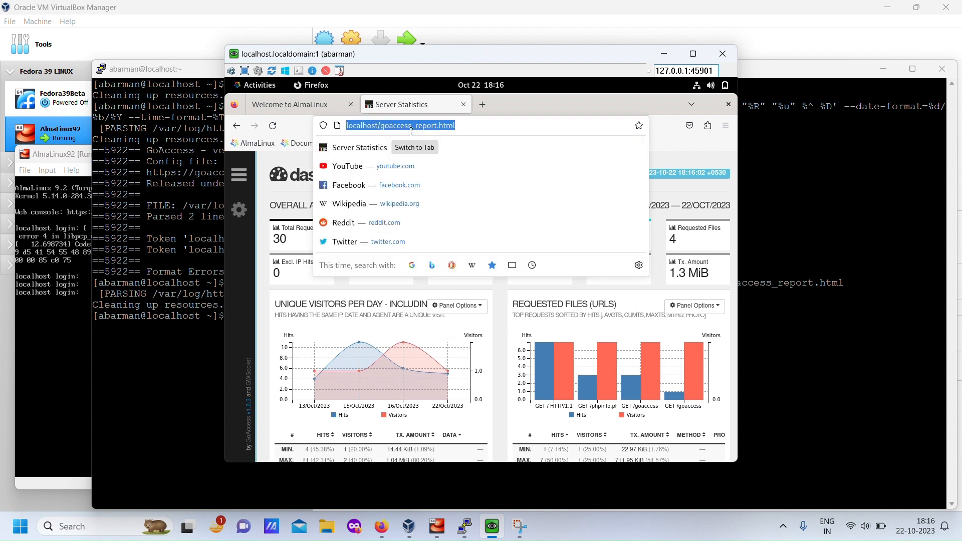
click(414, 126)
text(ssl_)
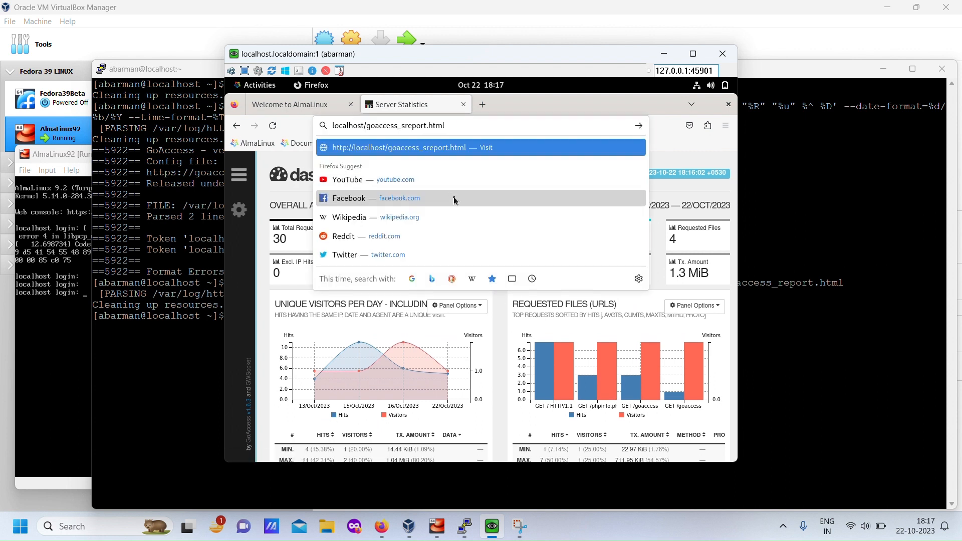
key(Return)
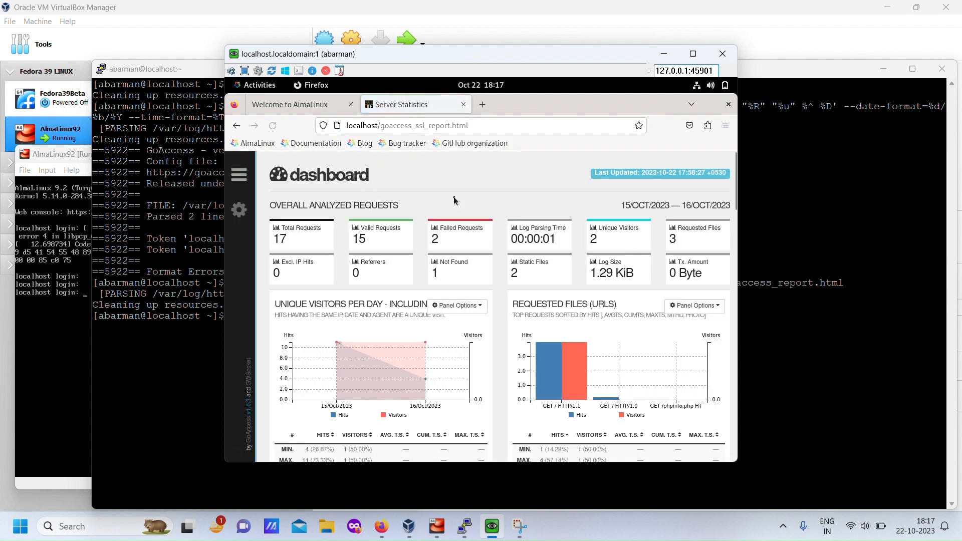
scroll(443, 242, down, 5)
scroll(444, 243, down, 8)
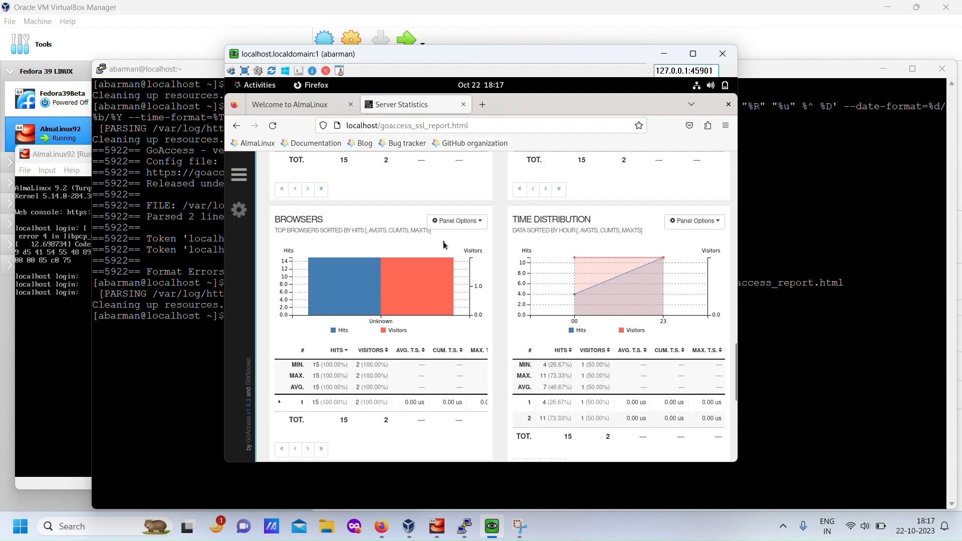
scroll(445, 245, up, 9)
scroll(446, 245, up, 5)
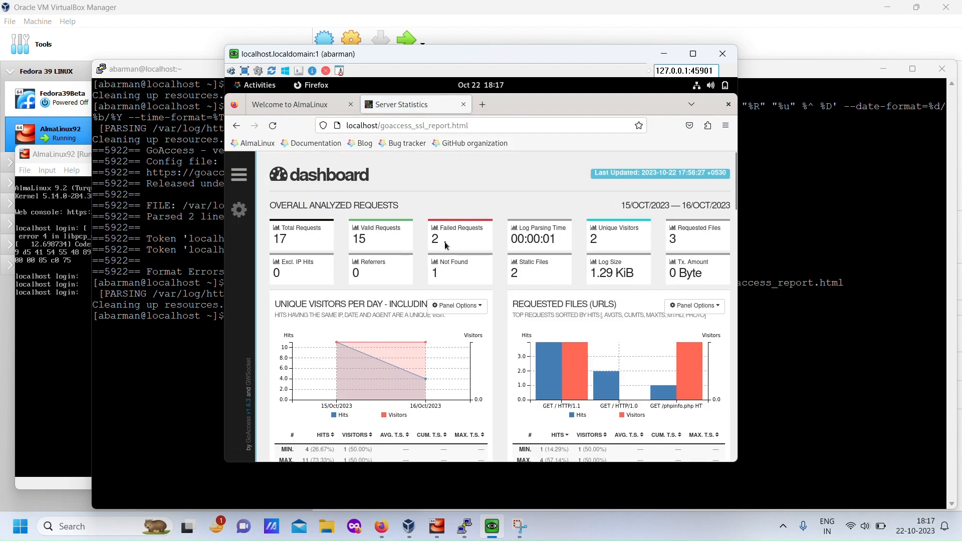